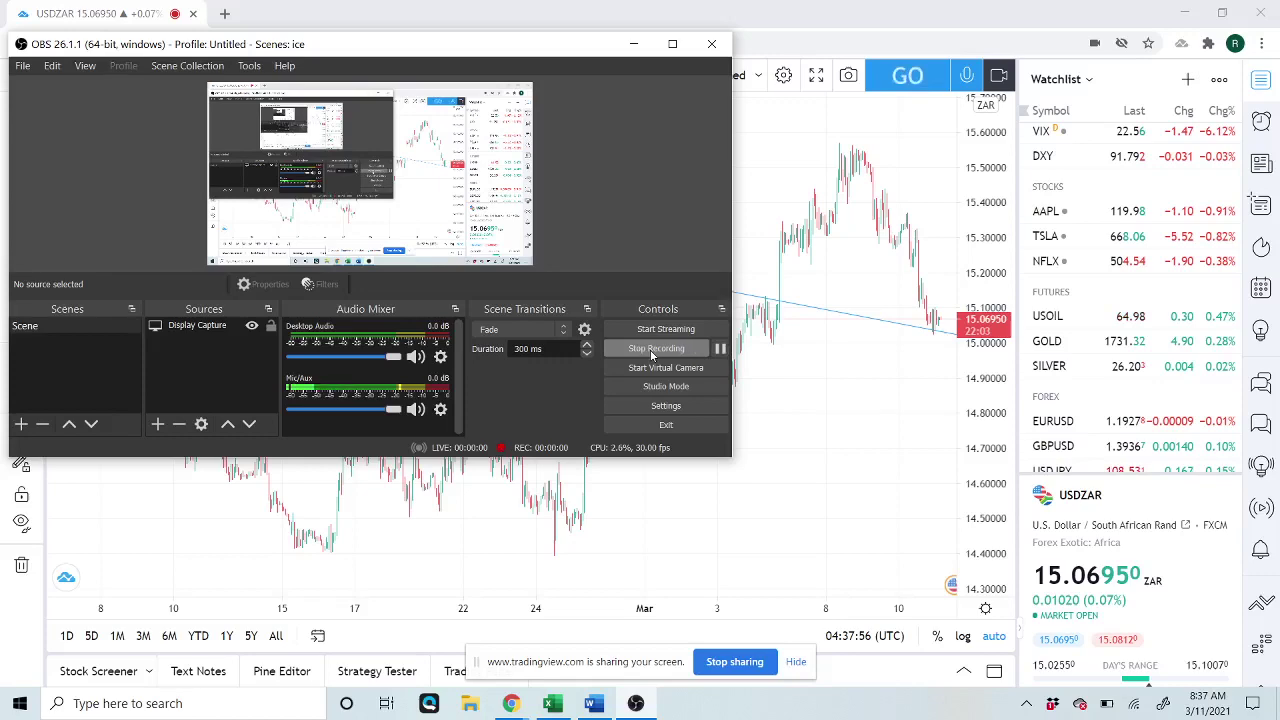
Minimize OBS Studio to reveal the TradingView USDZAR 1-hour chart.
click(632, 45)
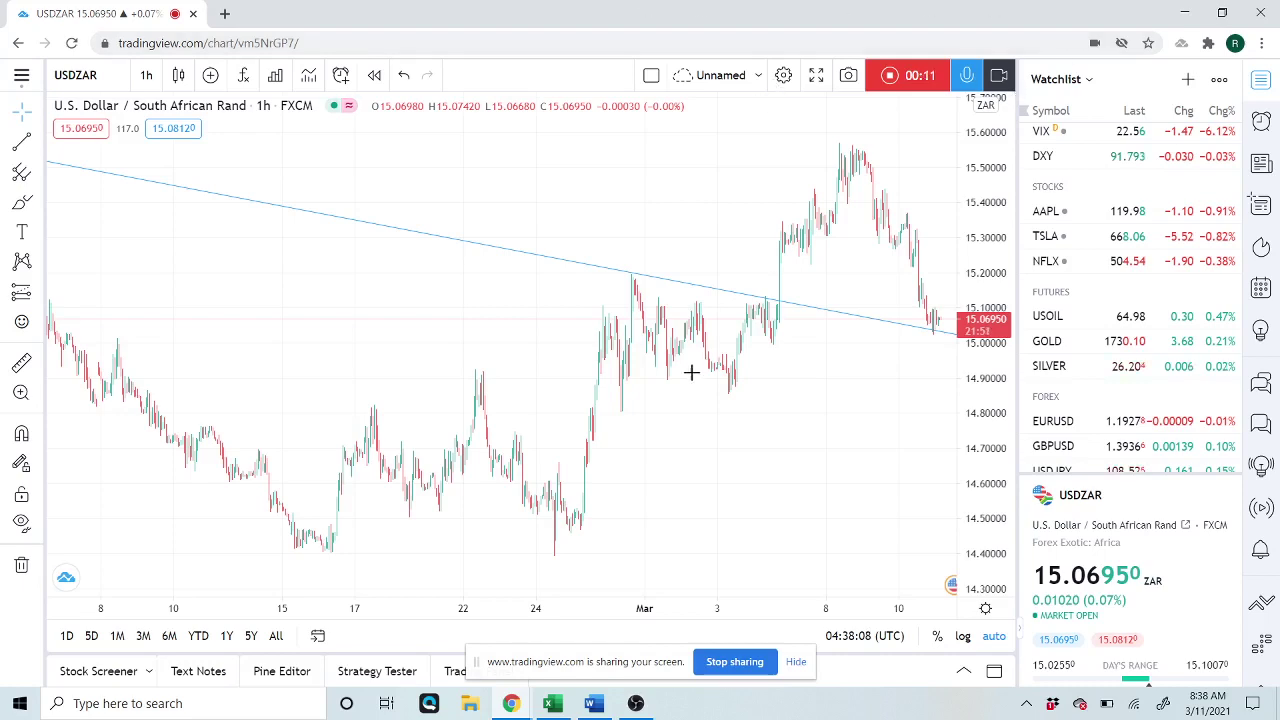
Zoom the USDZAR hourly chart in and out, then scroll the Watchlist down to CRYPTO.
scroll(668, 366, up, 3)
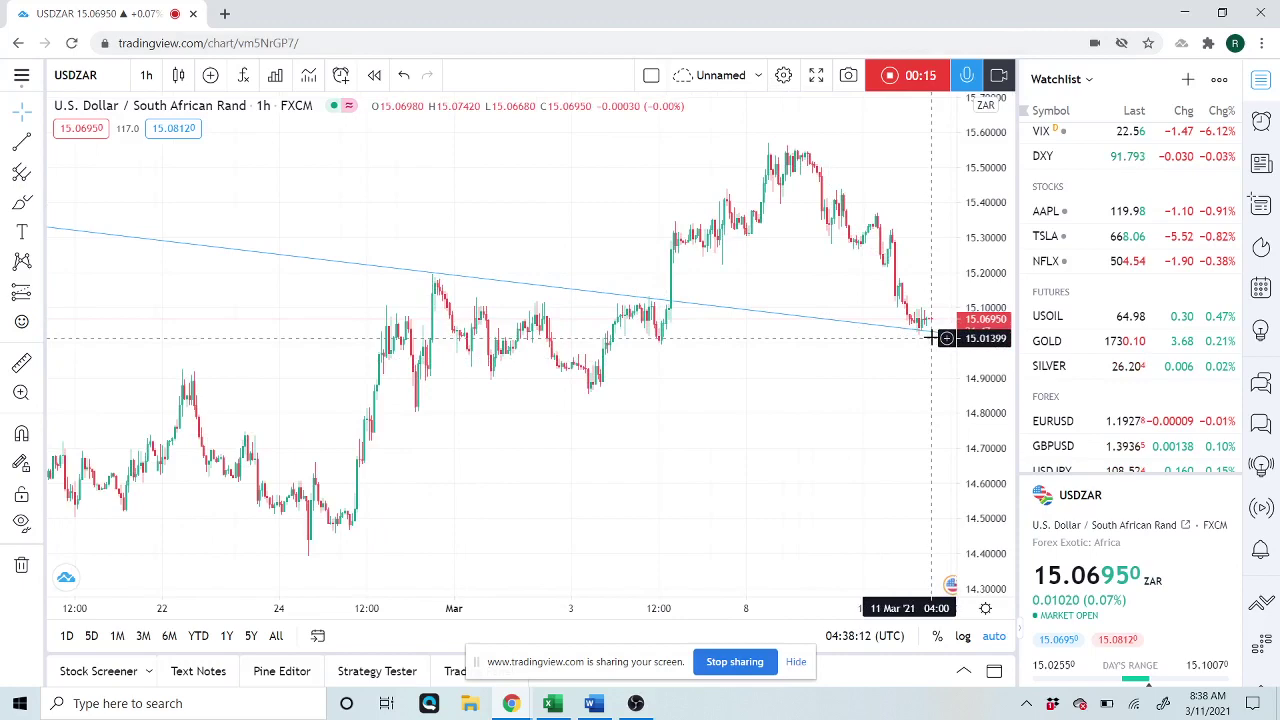
scroll(846, 357, down, 5)
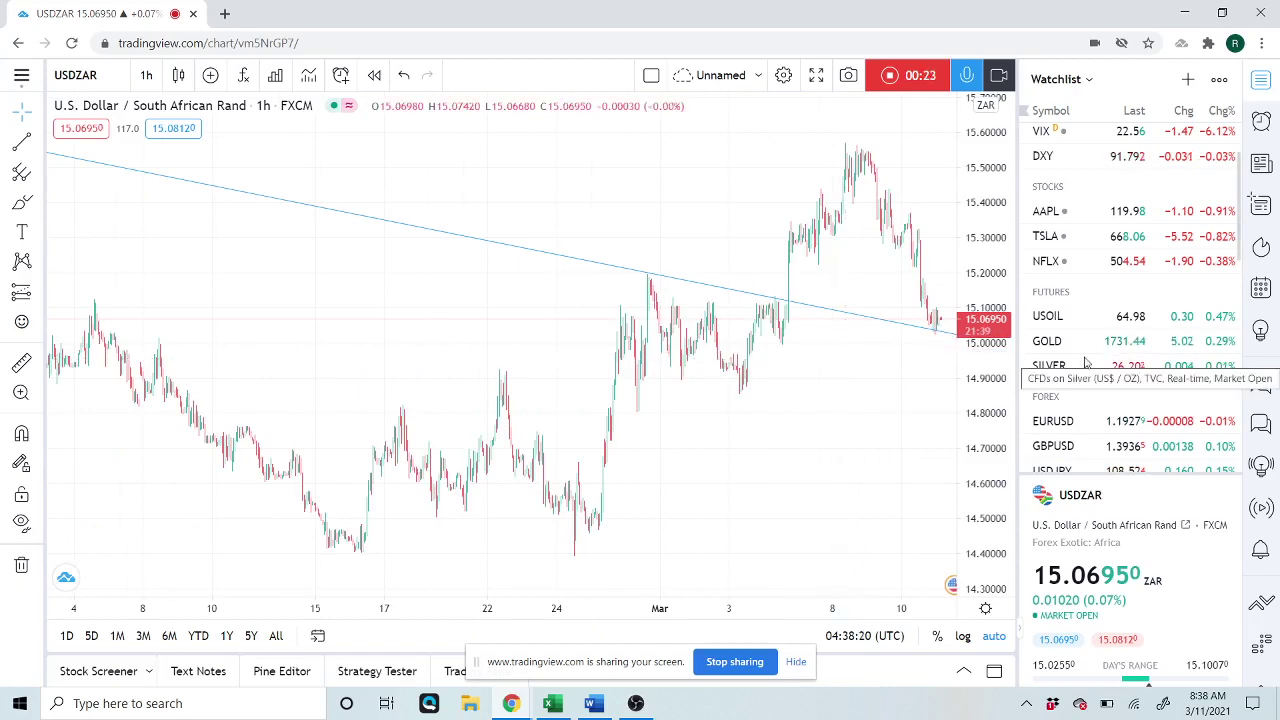
scroll(1087, 362, down, 2)
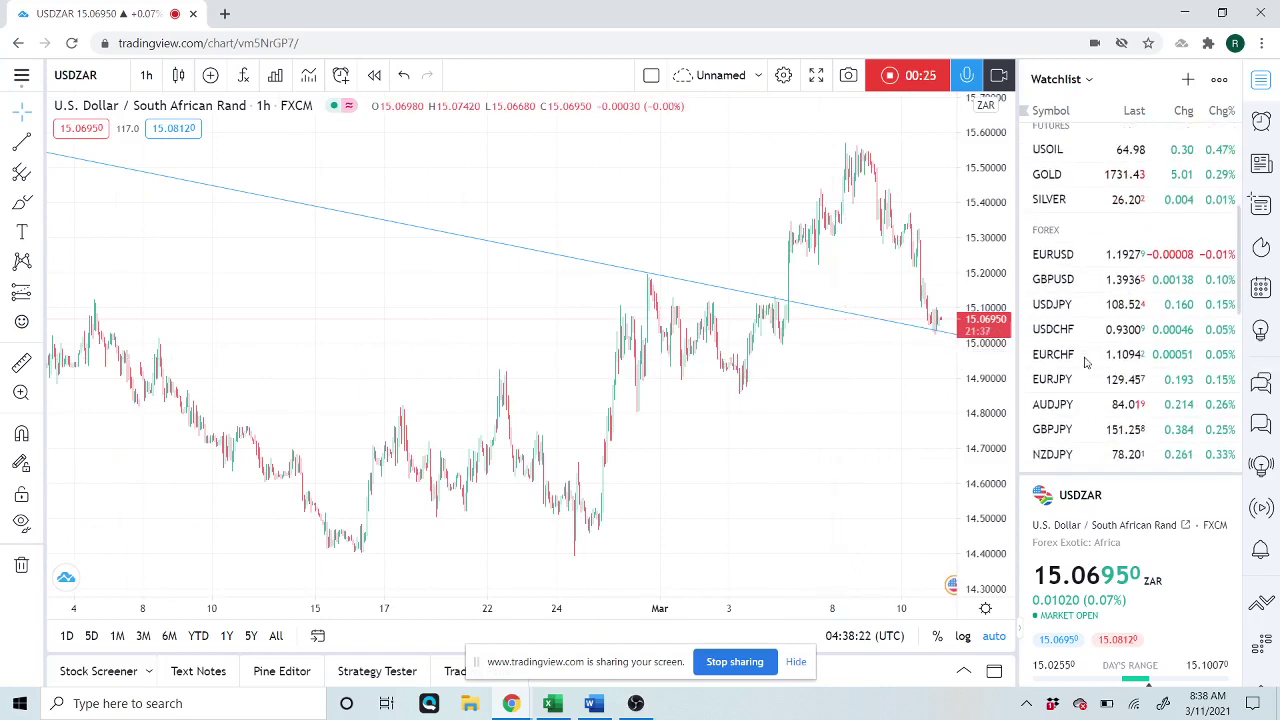
scroll(1087, 362, down, 5)
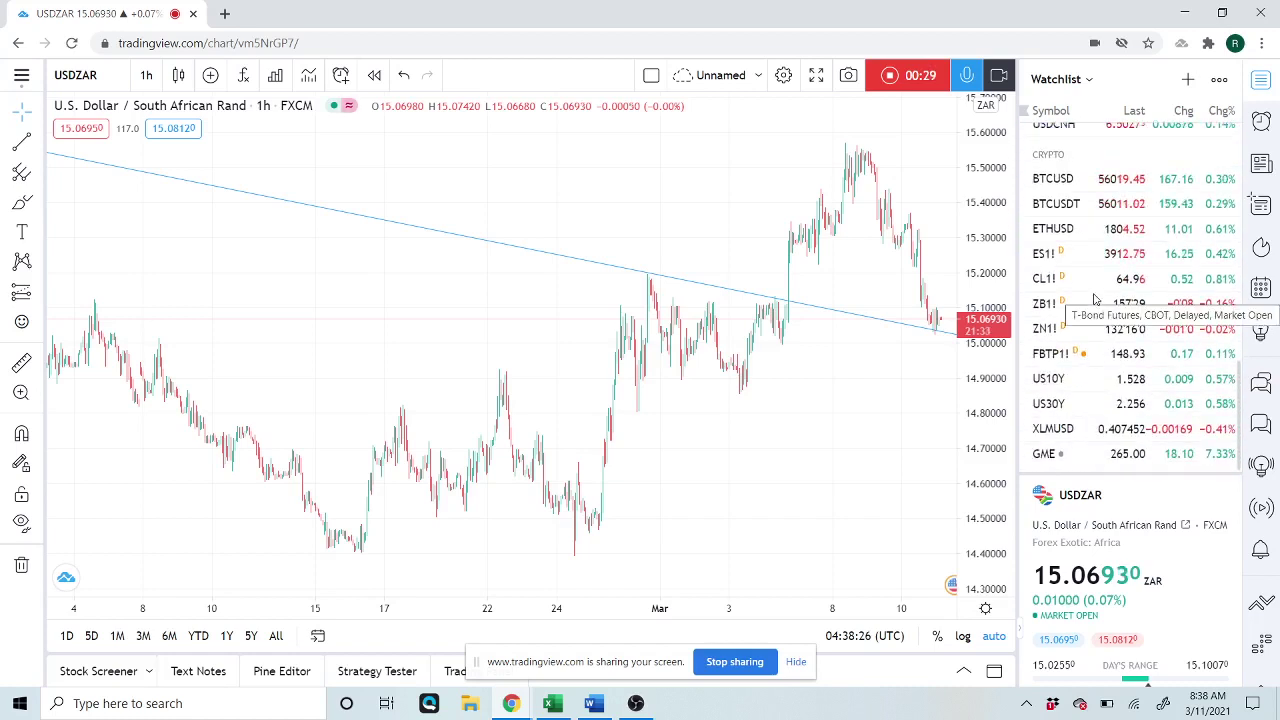
Show the US10Y 10-year yield hourly chart and zoom in and back out.
click(1060, 384)
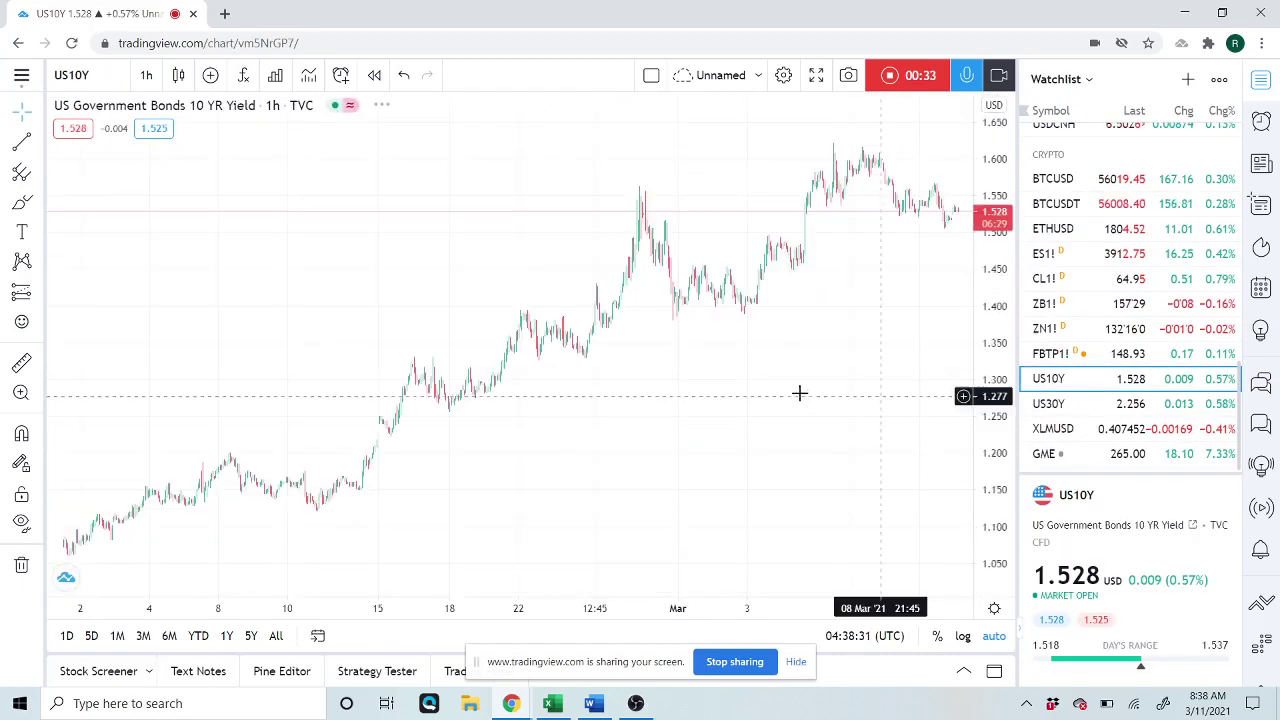
scroll(798, 393, up, 3)
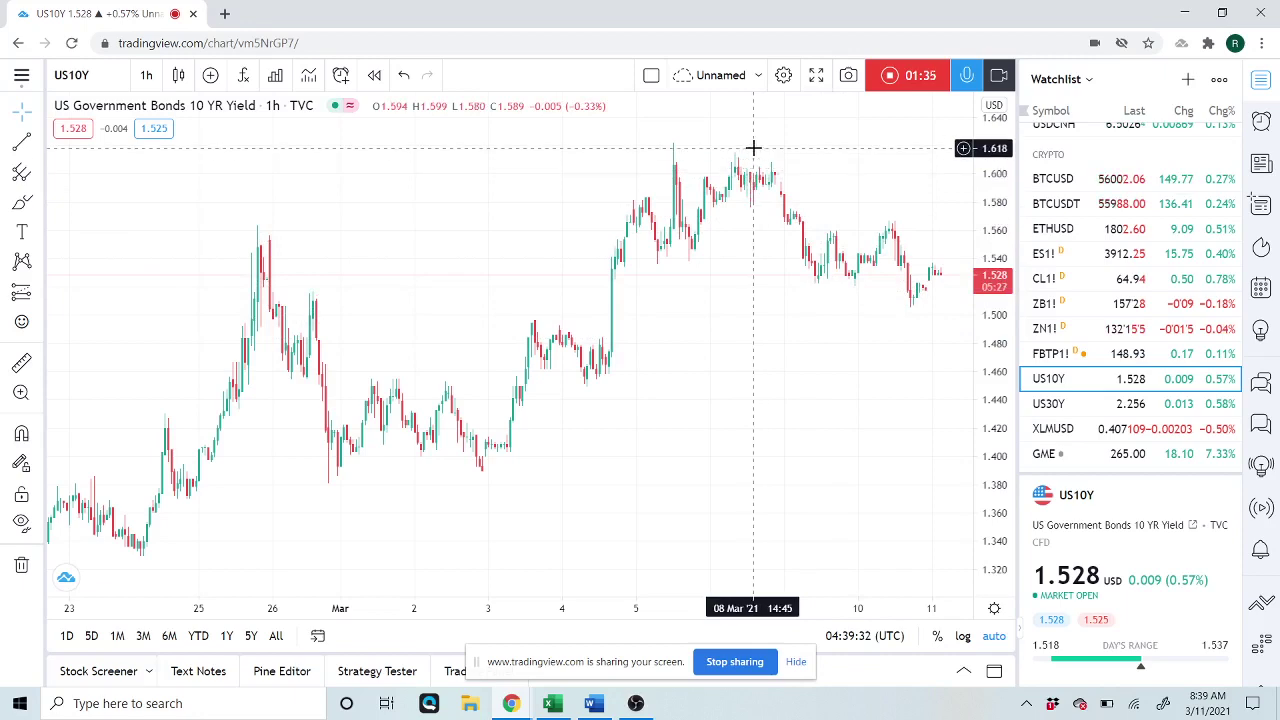
scroll(749, 315, down, 5)
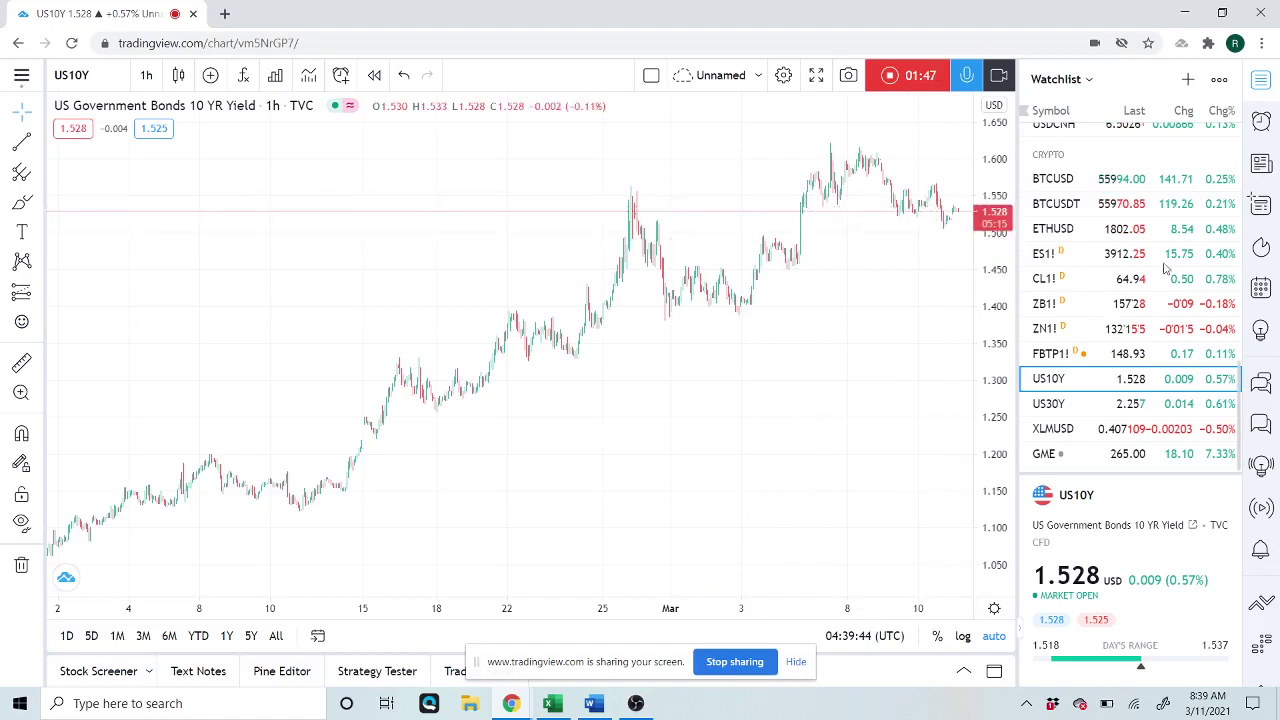
Show the ES1! S&P 500 E-mini hourly chart, zoom it, and scroll the Watchlist up.
click(1131, 256)
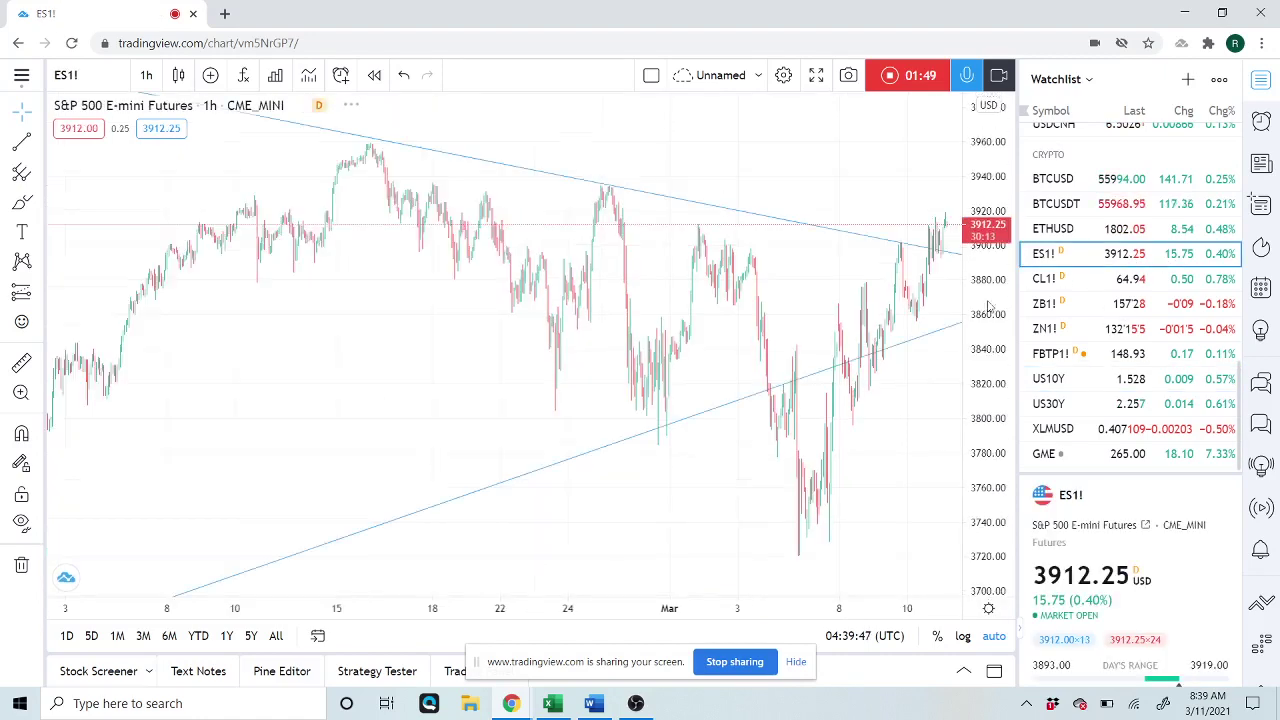
scroll(809, 383, up, 2)
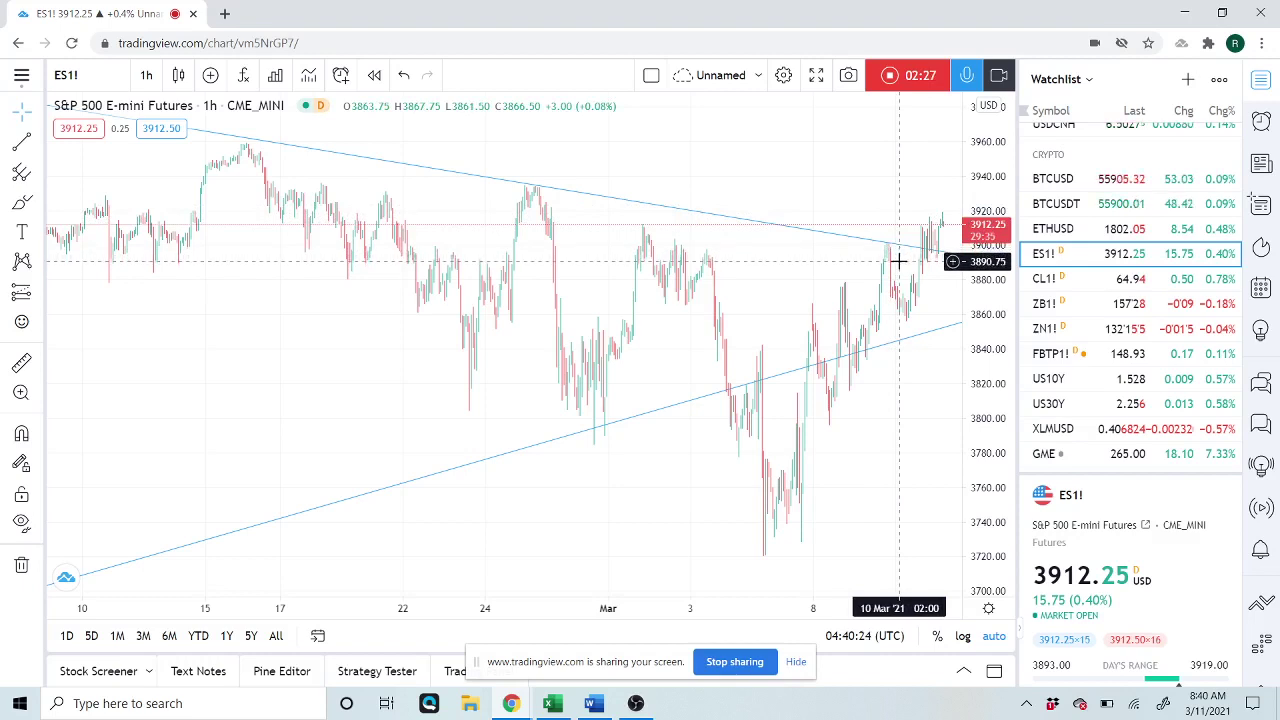
scroll(1118, 305, up, 1)
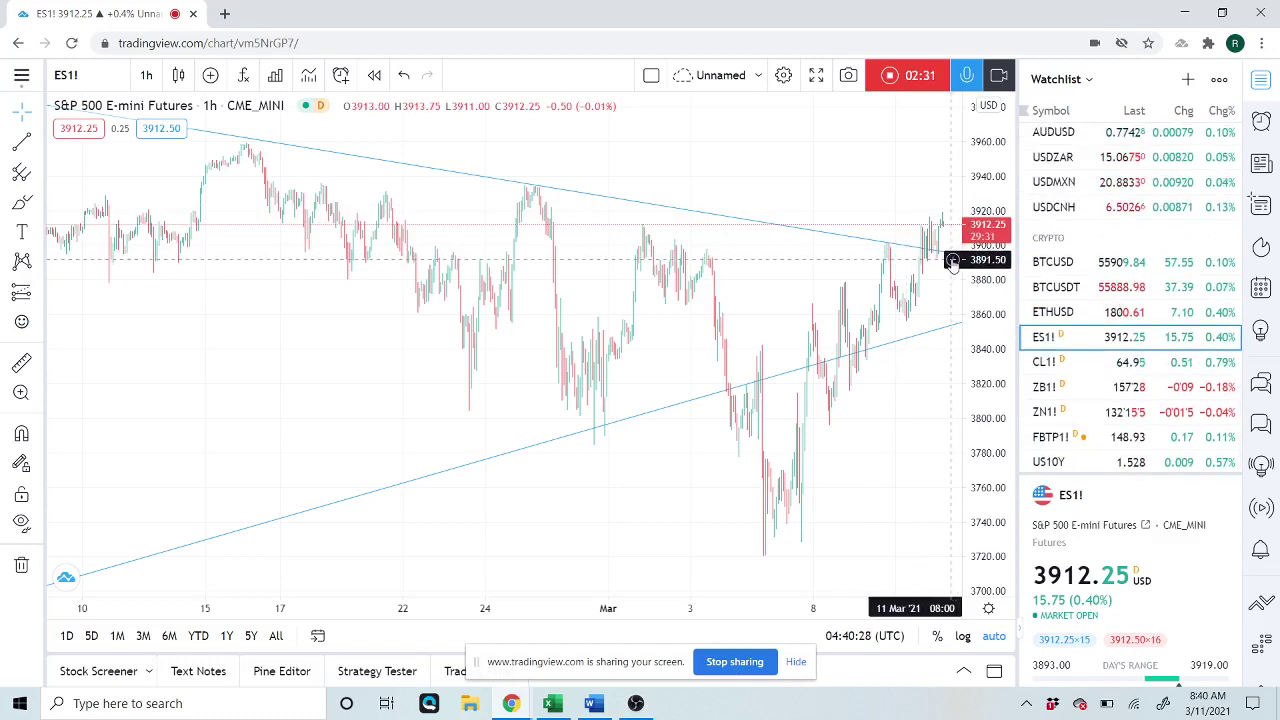
scroll(1137, 249, up, 2)
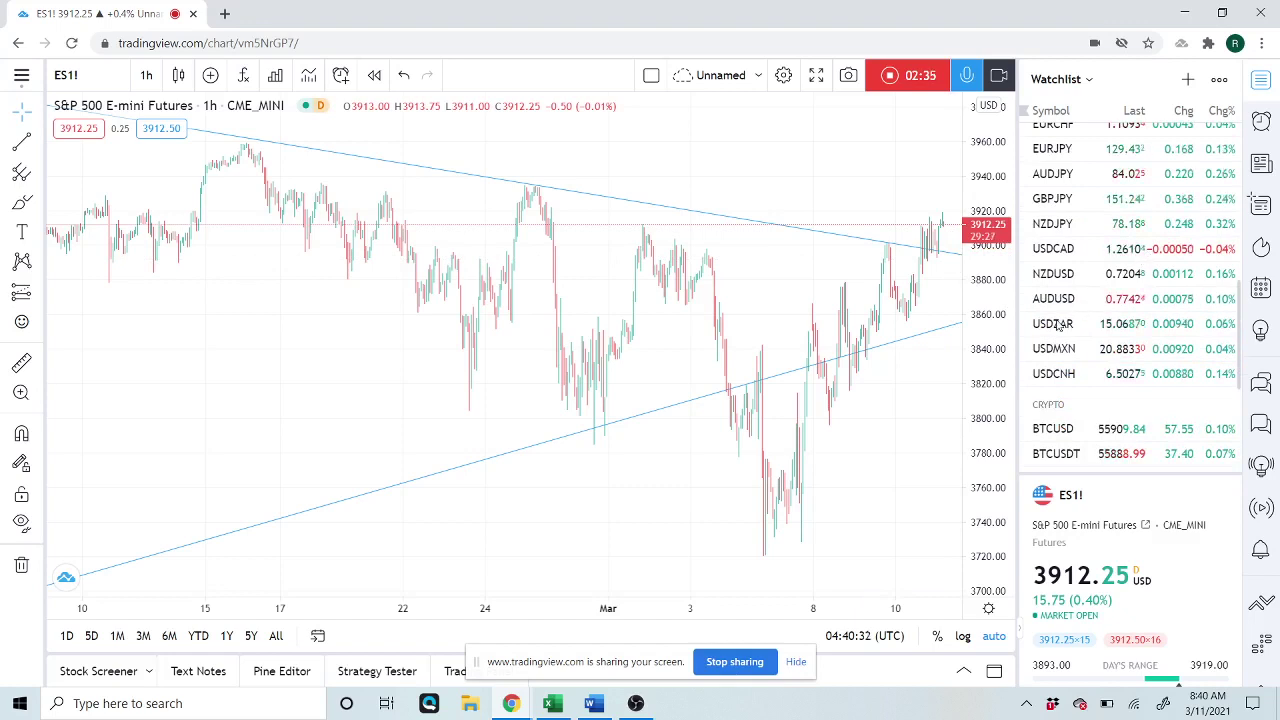
Return to the USDZAR hourly chart from the Watchlist.
click(1068, 321)
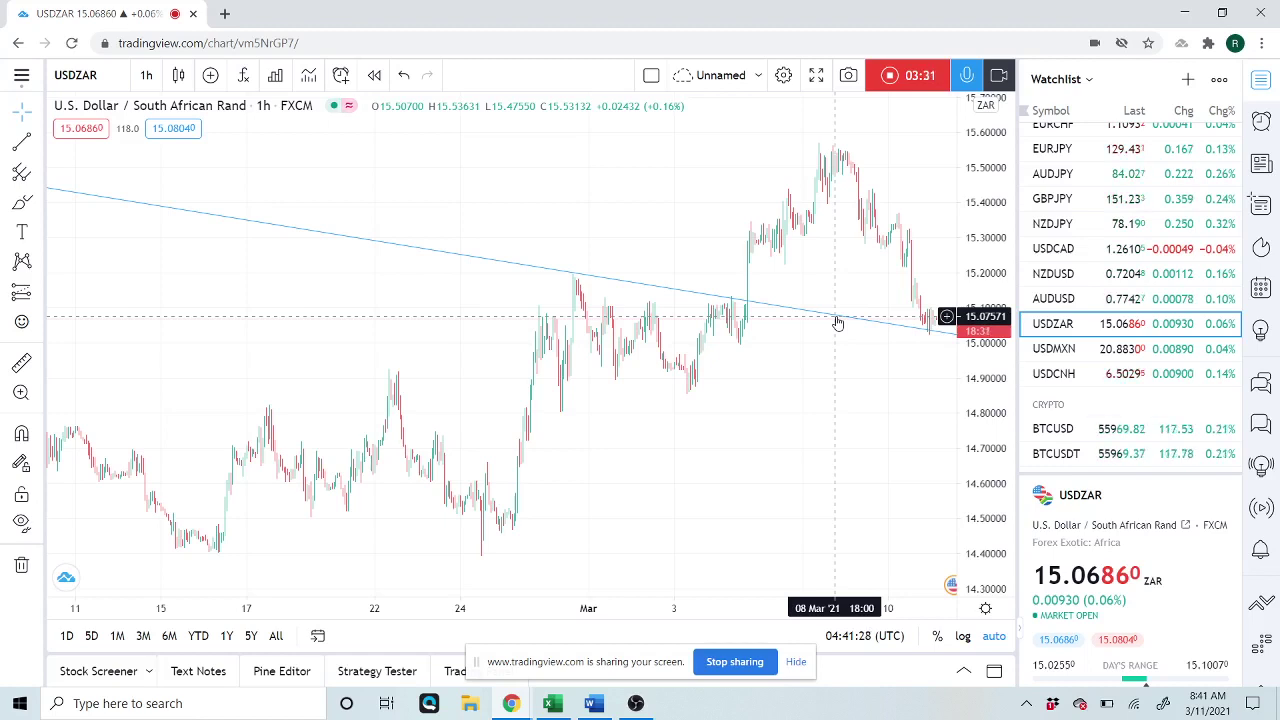
View NZDJPY, then NZDUSD, then settle on the EURUSD hourly chart.
click(1057, 226)
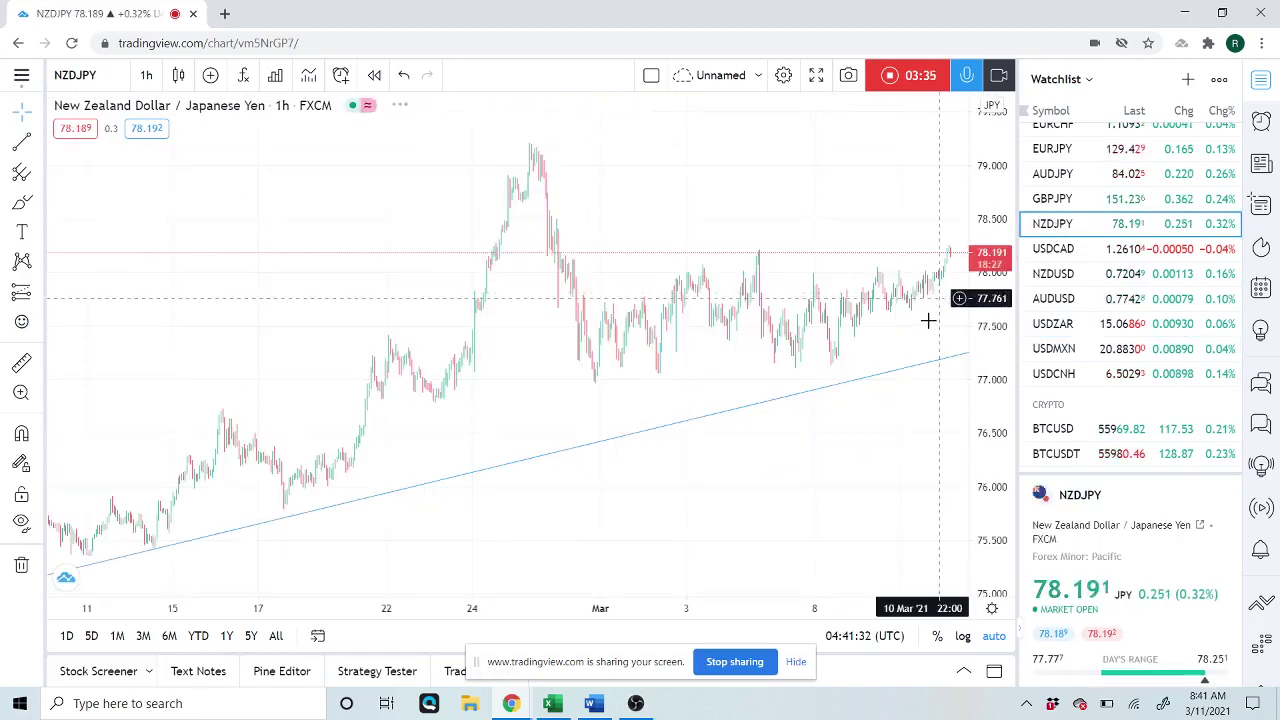
click(1060, 275)
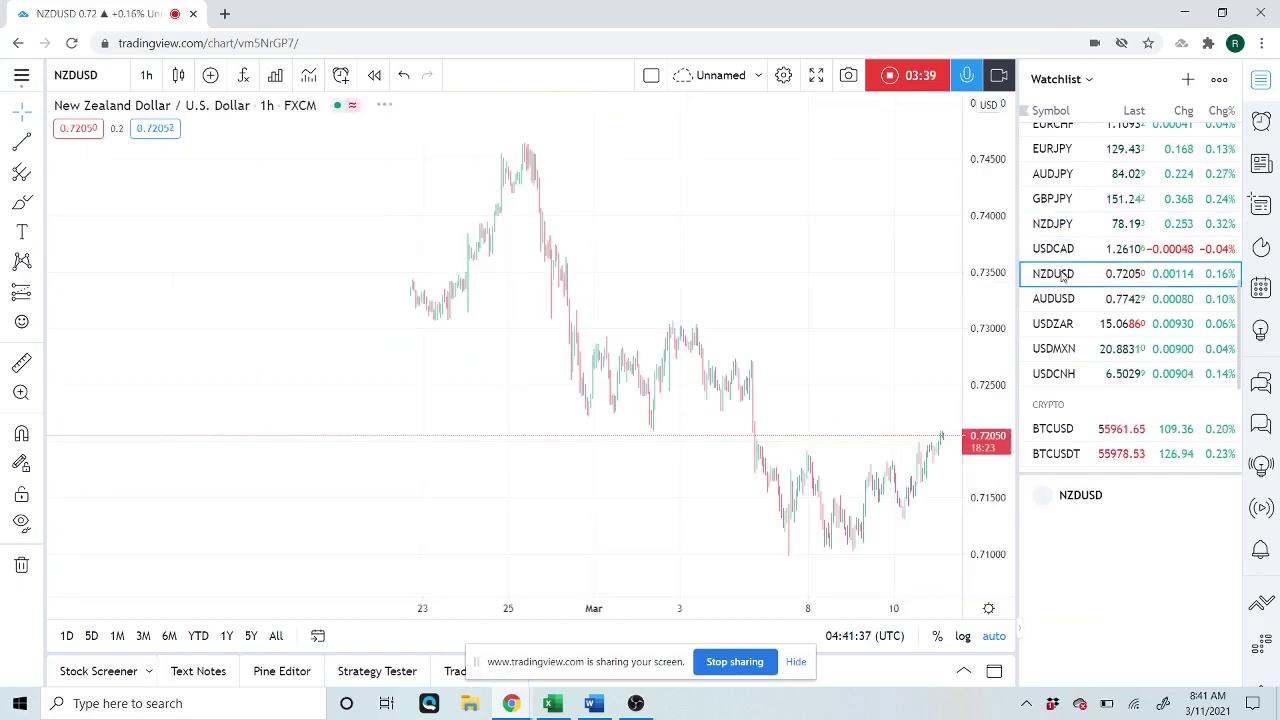
scroll(1063, 277, up, 3)
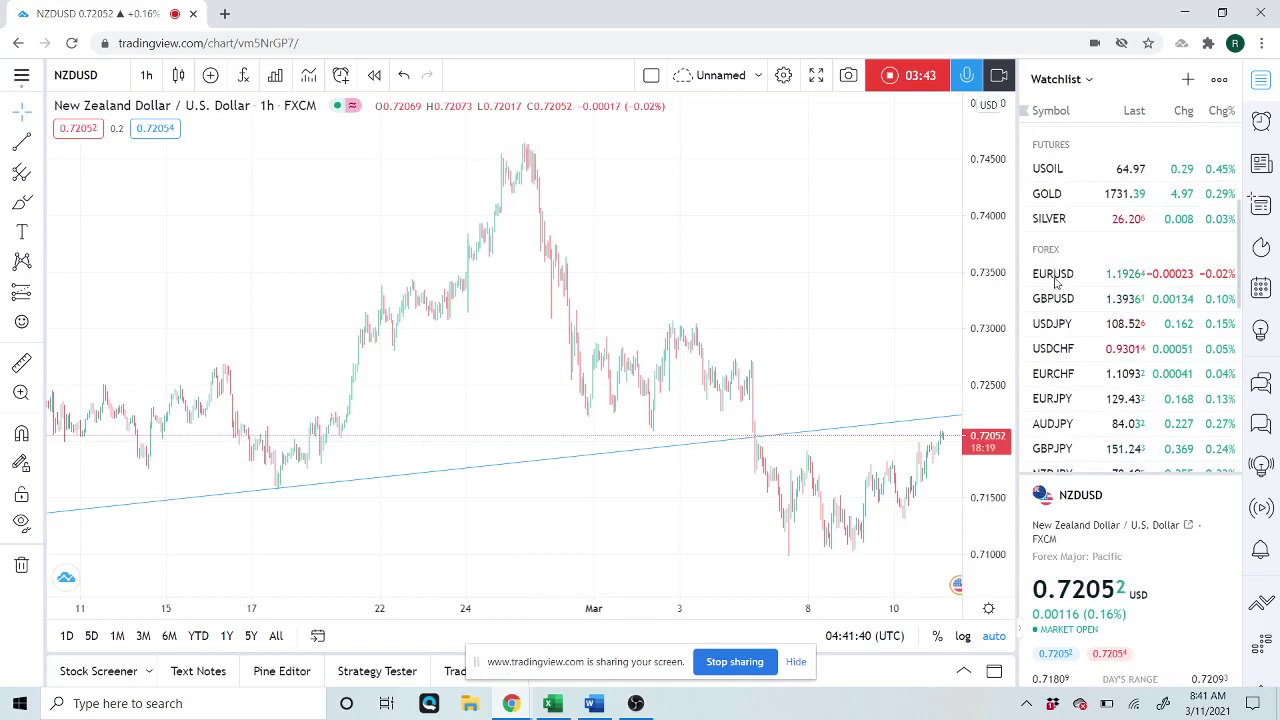
click(1058, 279)
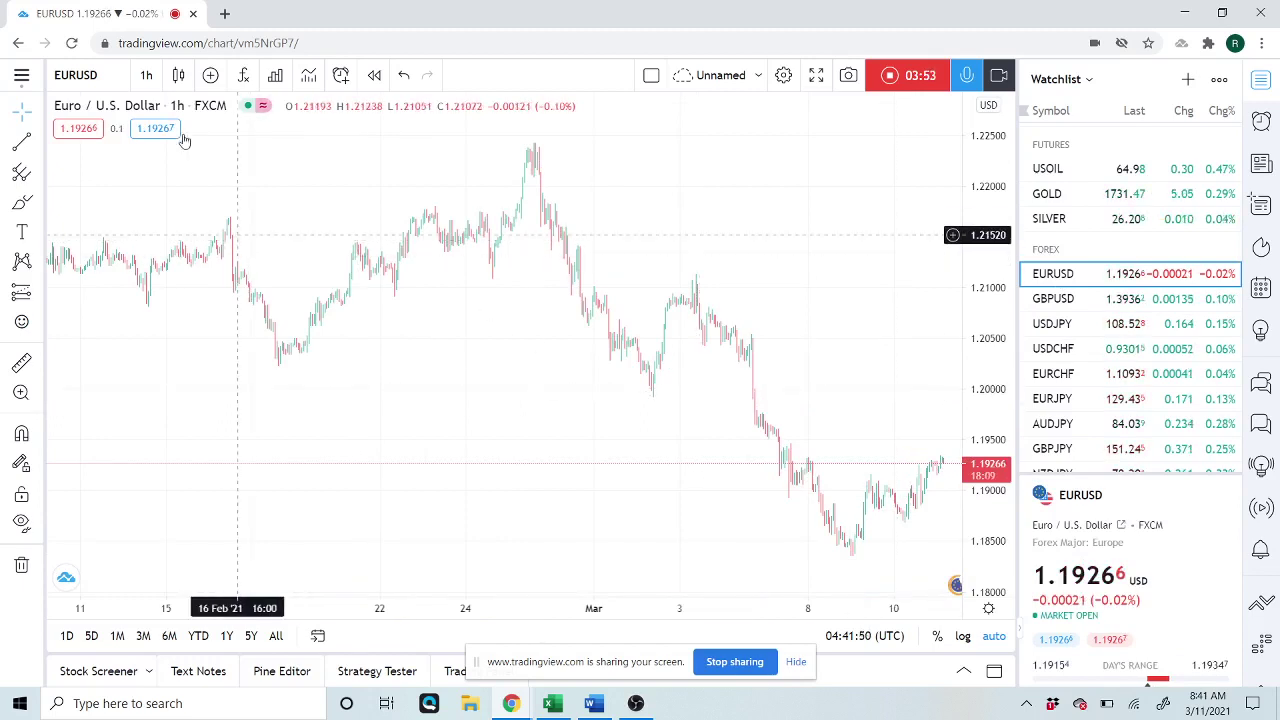
Set the EURUSD chart to 1-day candles, zoom in, then show GOLD.
click(146, 80)
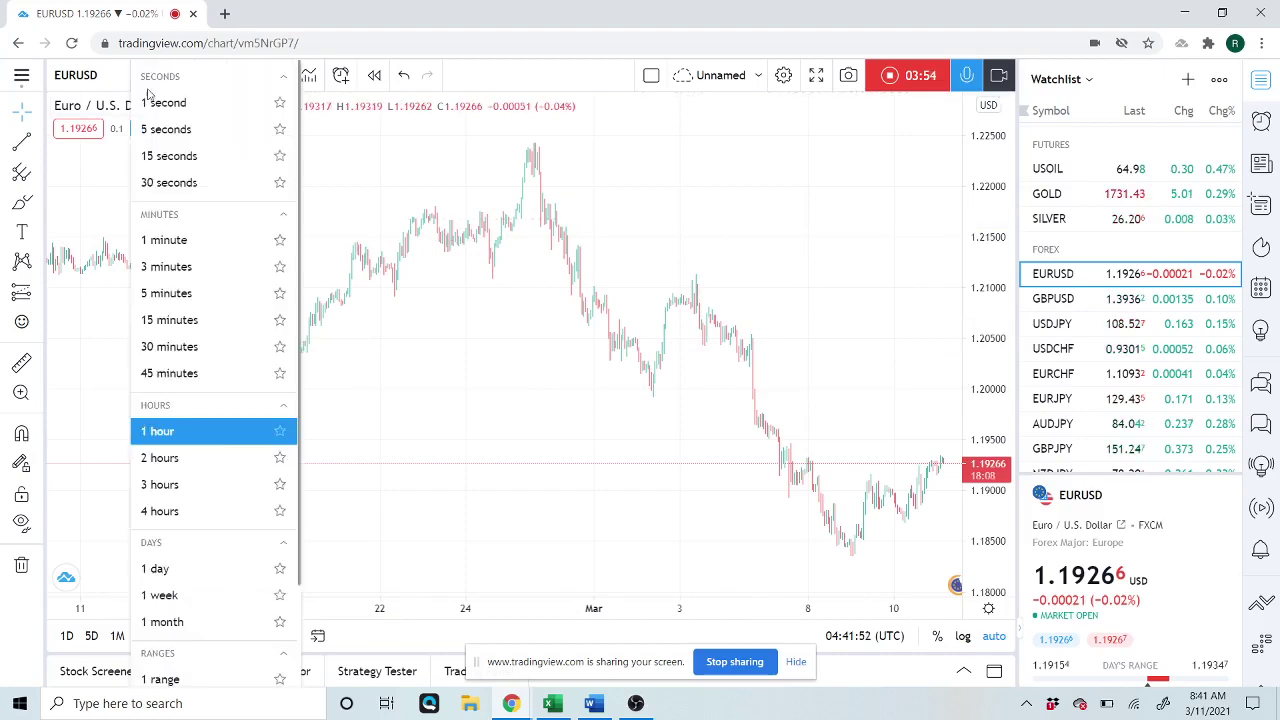
click(158, 569)
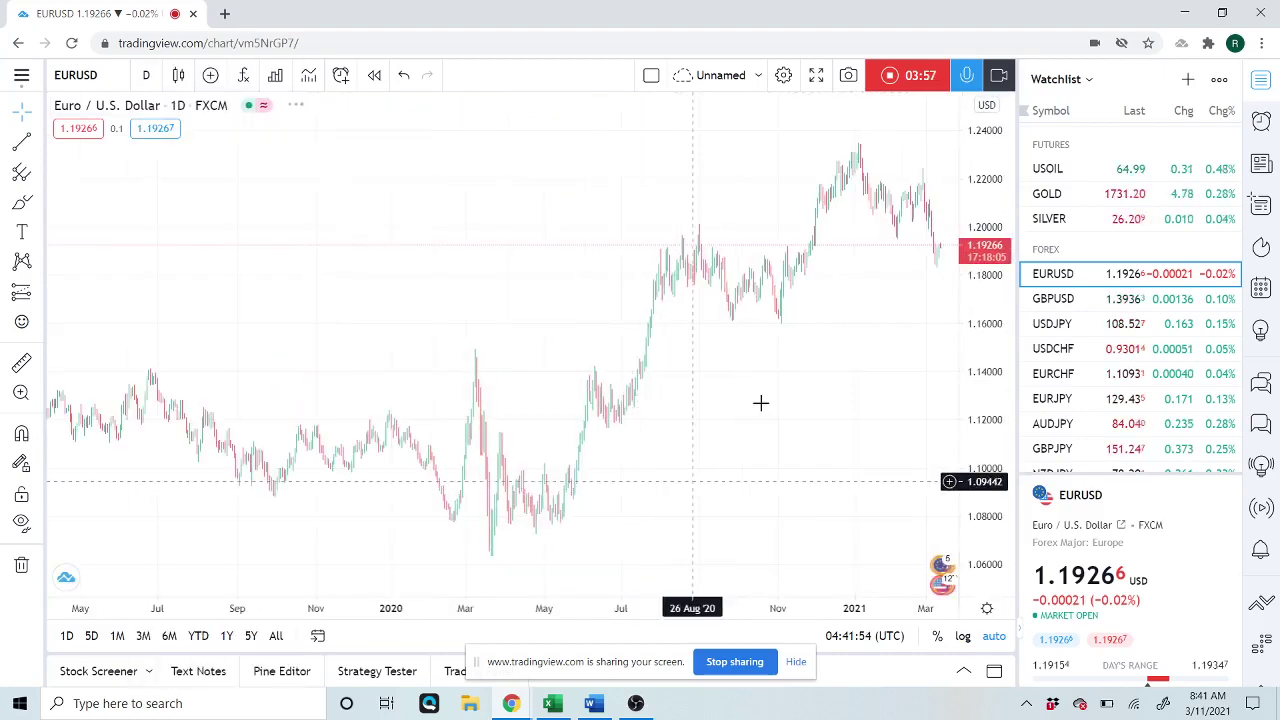
scroll(760, 398, up, 5)
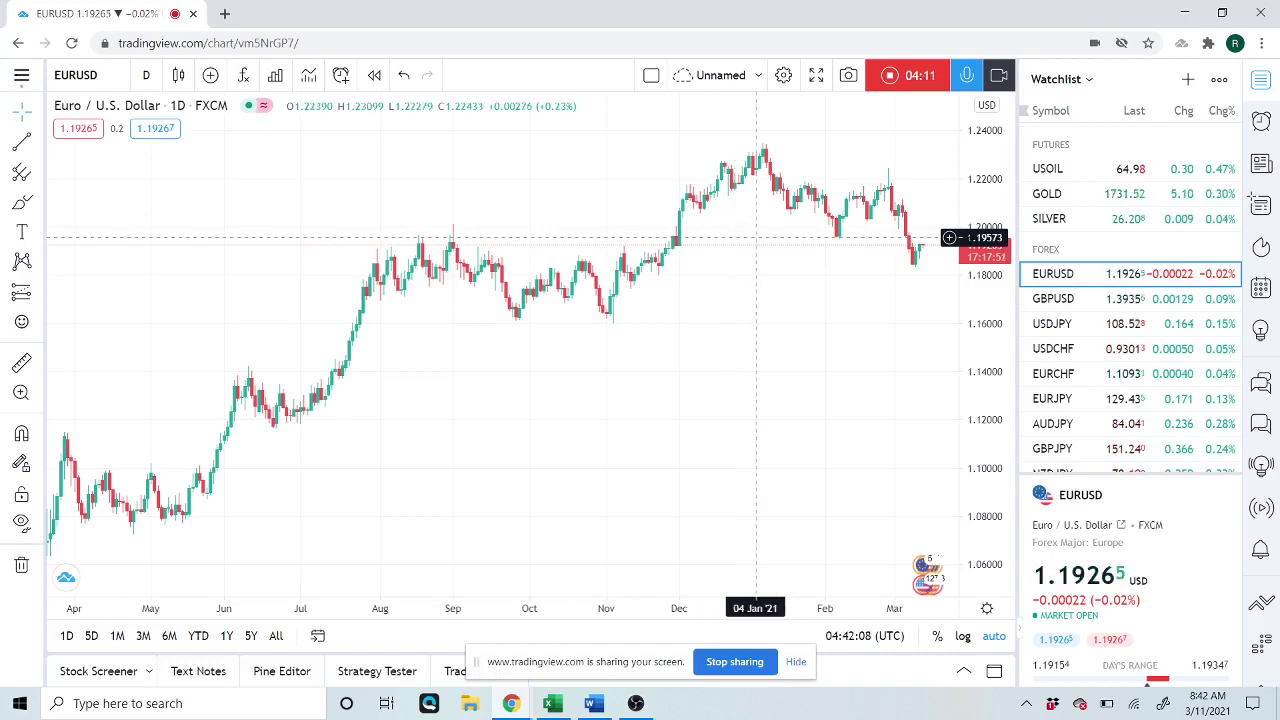
click(1047, 195)
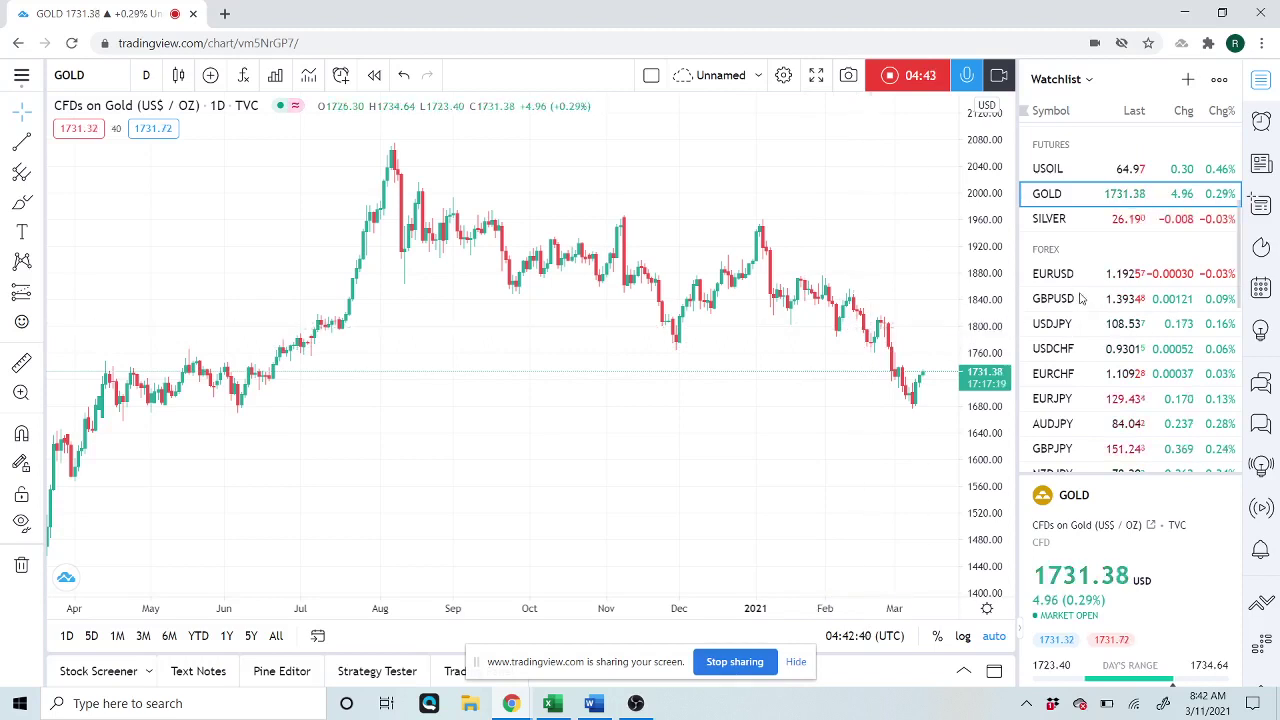
click(1071, 348)
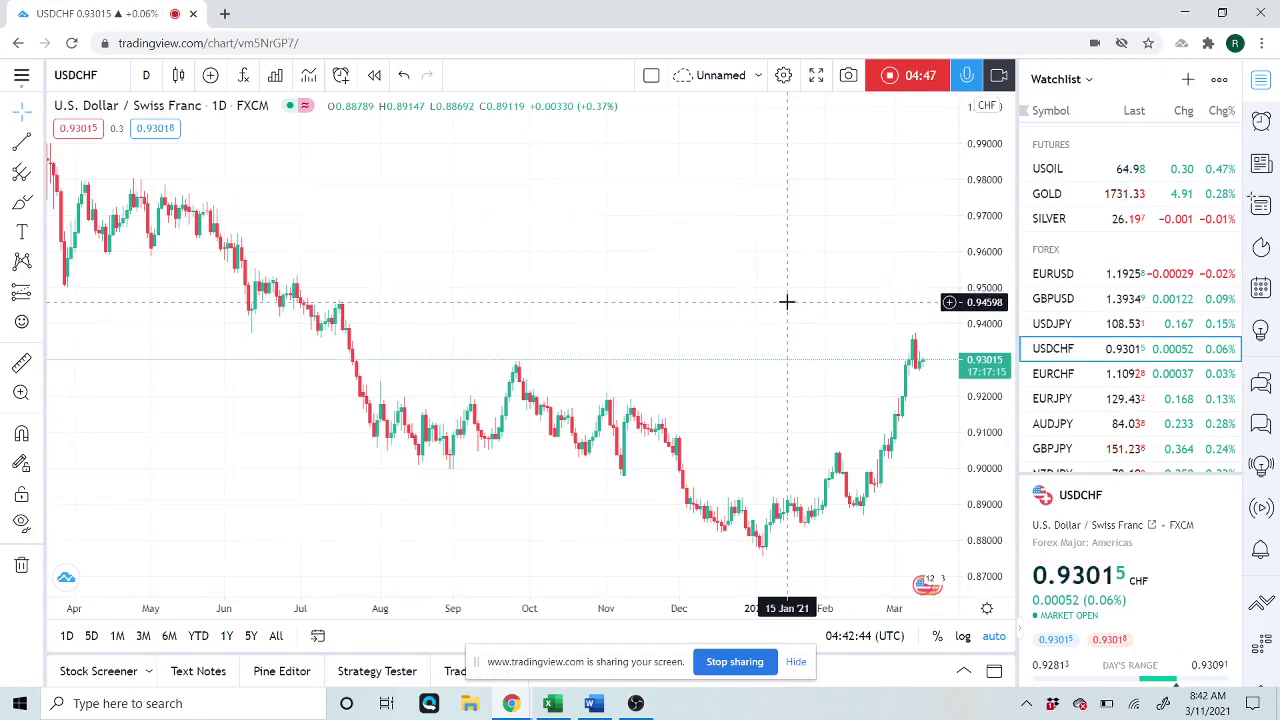
scroll(787, 301, up, 4)
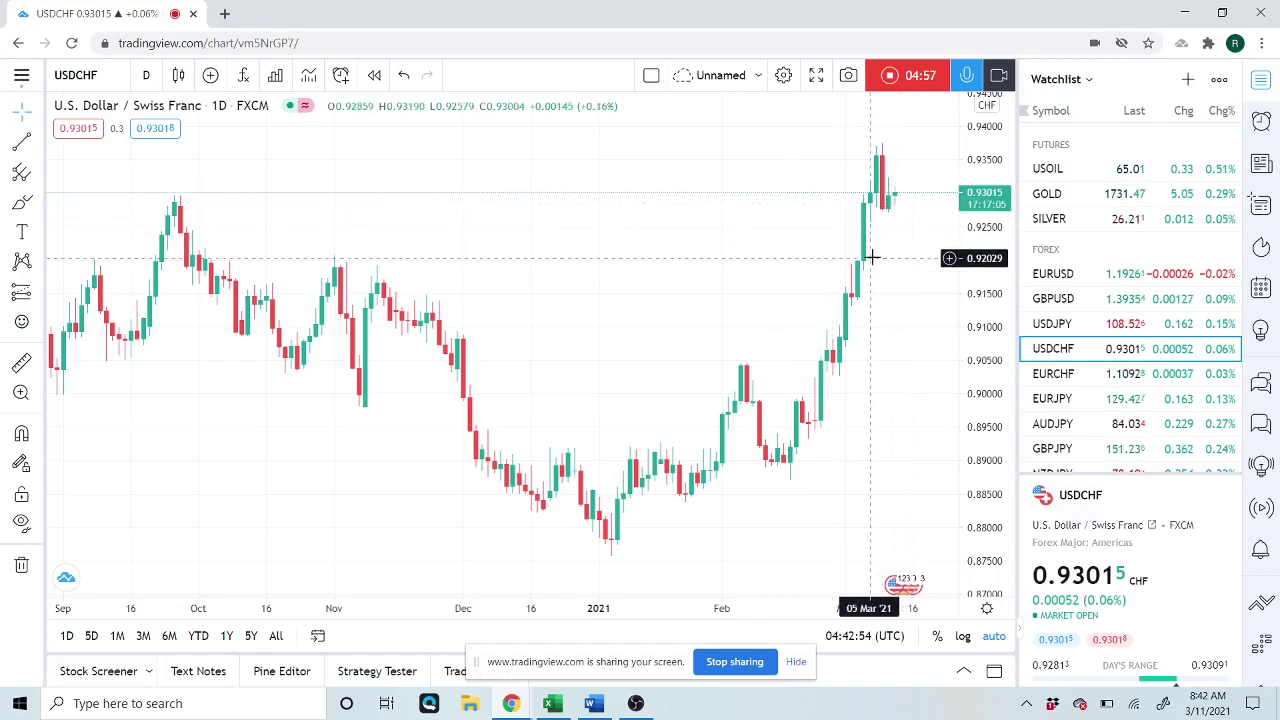
scroll(1100, 285, down, 3)
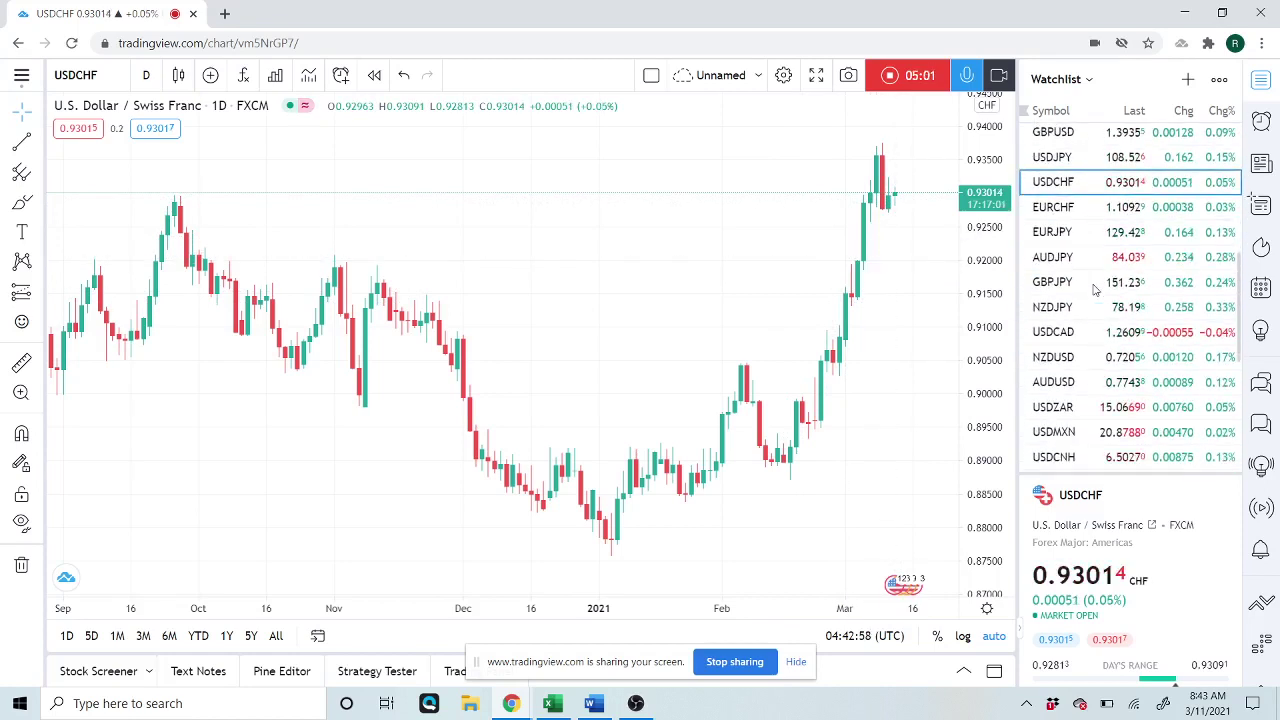
scroll(1095, 289, down, 3)
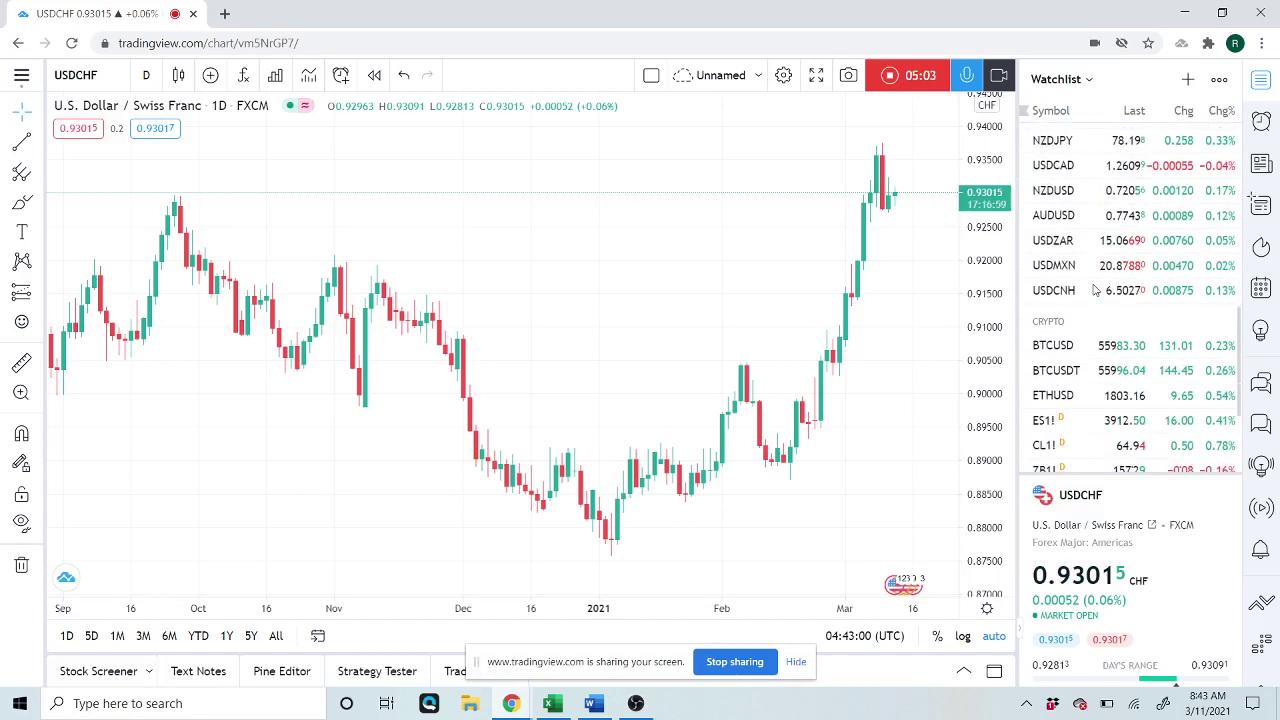
Show the BTCUSD daily chart from the Watchlist's CRYPTO section.
click(1062, 347)
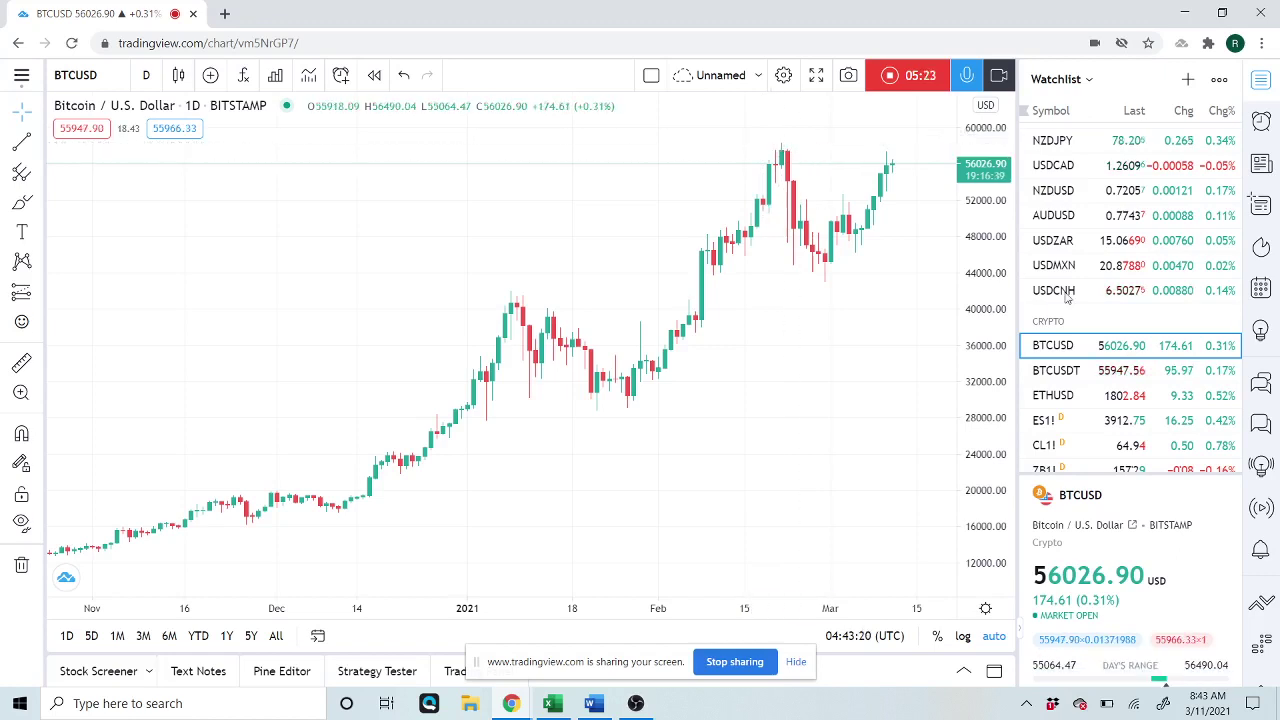
Show the ETHUSD daily chart and zoom in and out to review its candles.
click(1052, 396)
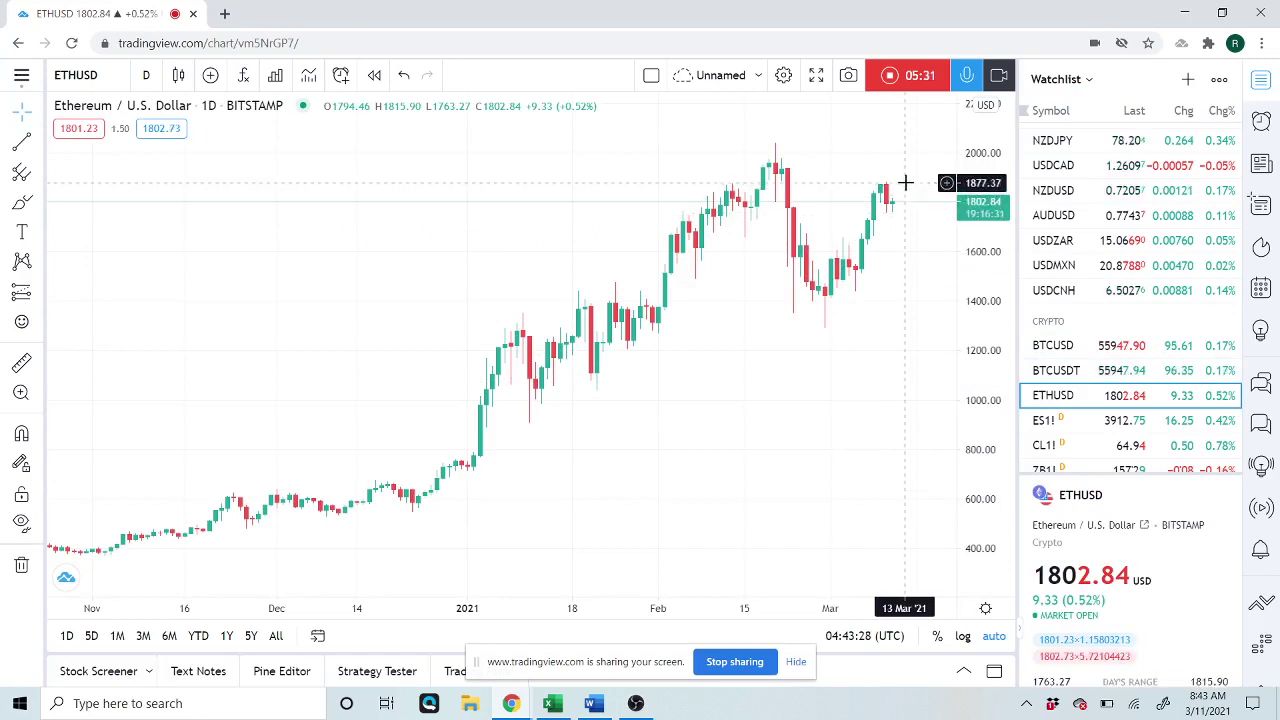
scroll(762, 444, down, 3)
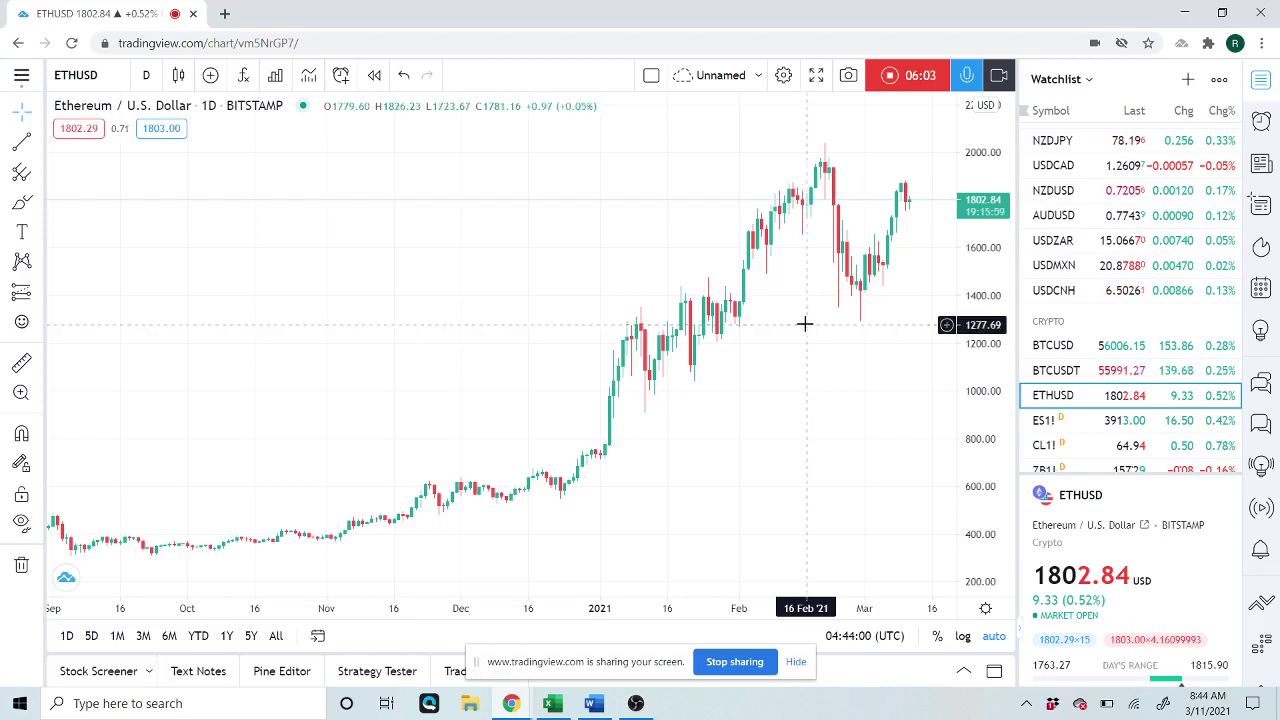
scroll(805, 323, up, 3)
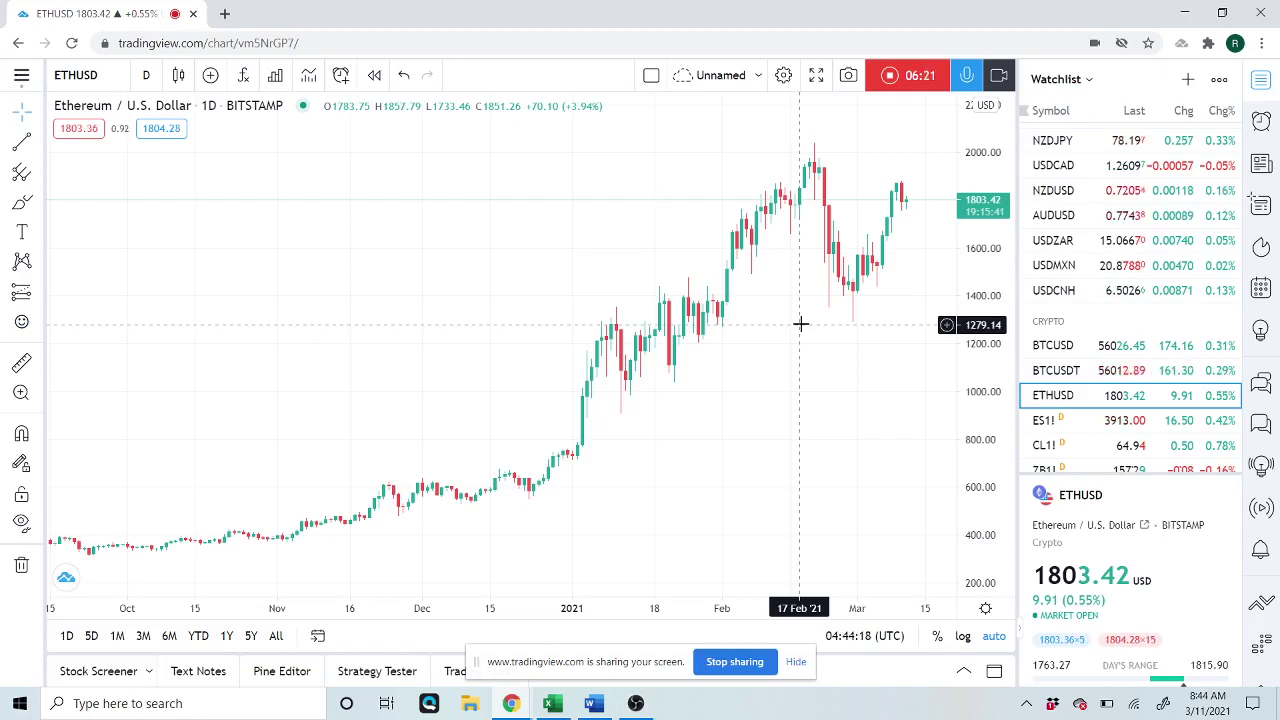
scroll(798, 325, up, 2)
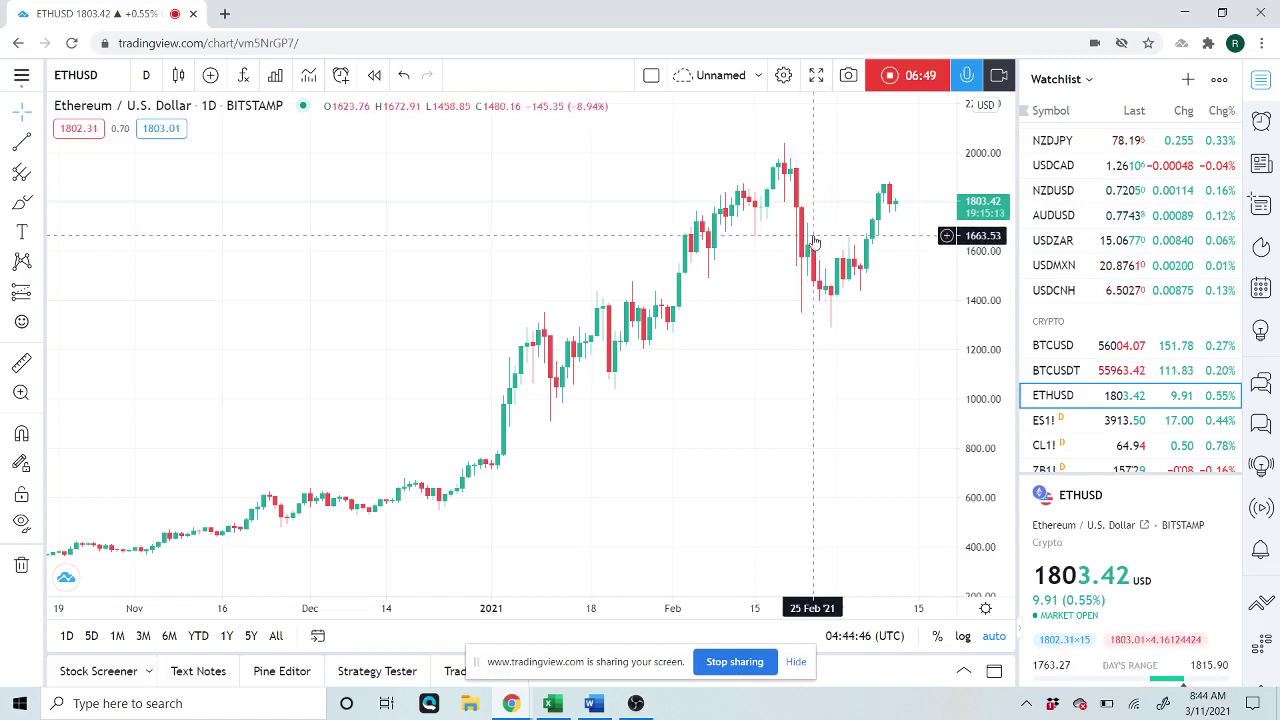
scroll(818, 240, down, 2)
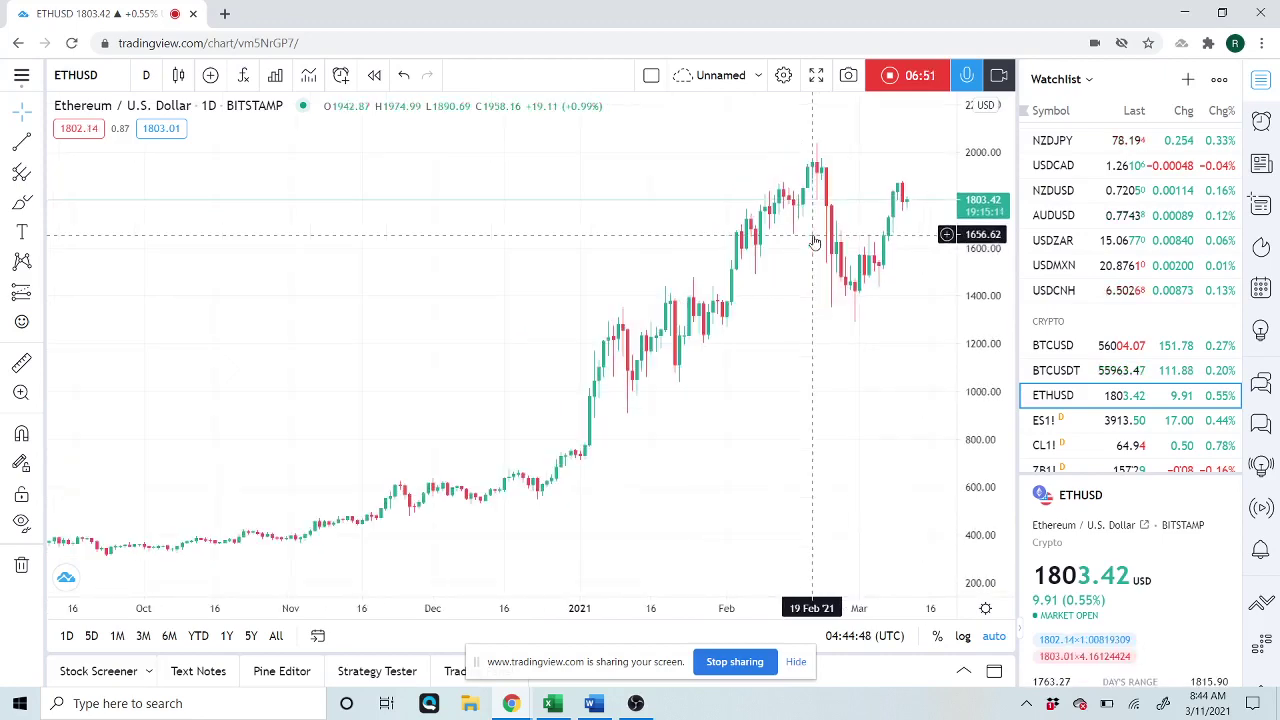
scroll(812, 238, up, 2)
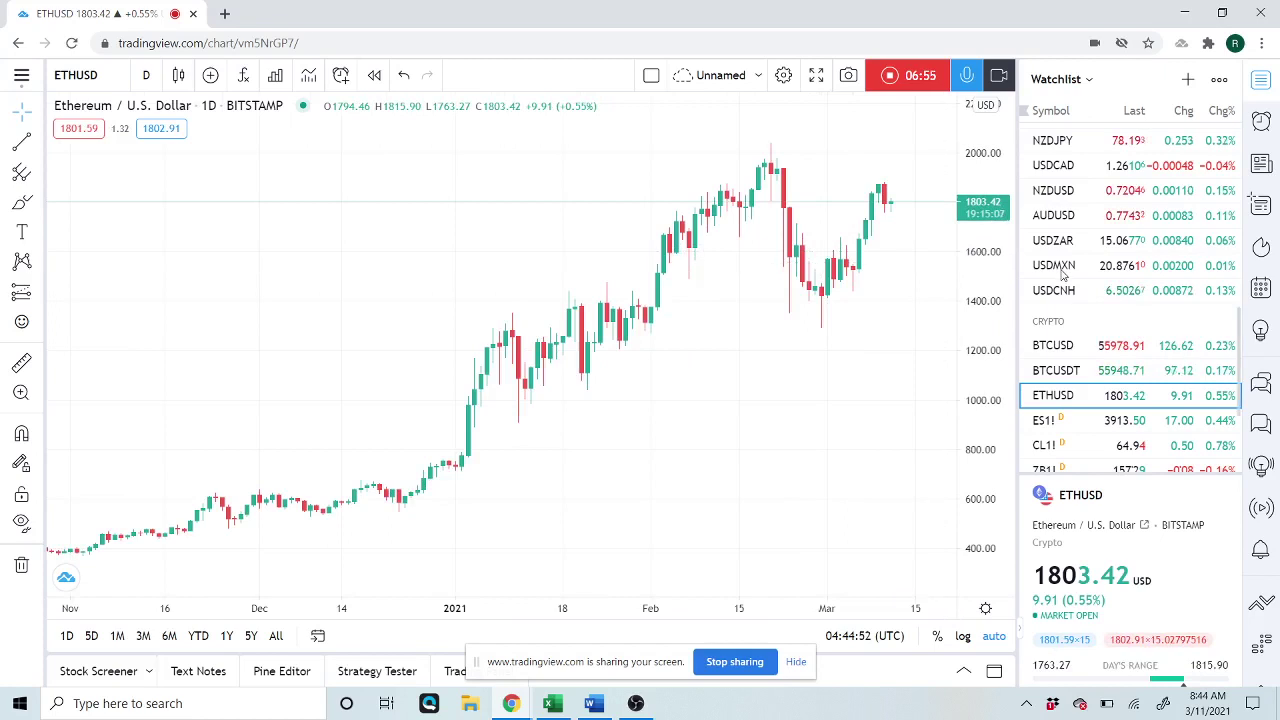
scroll(1063, 276, down, 2)
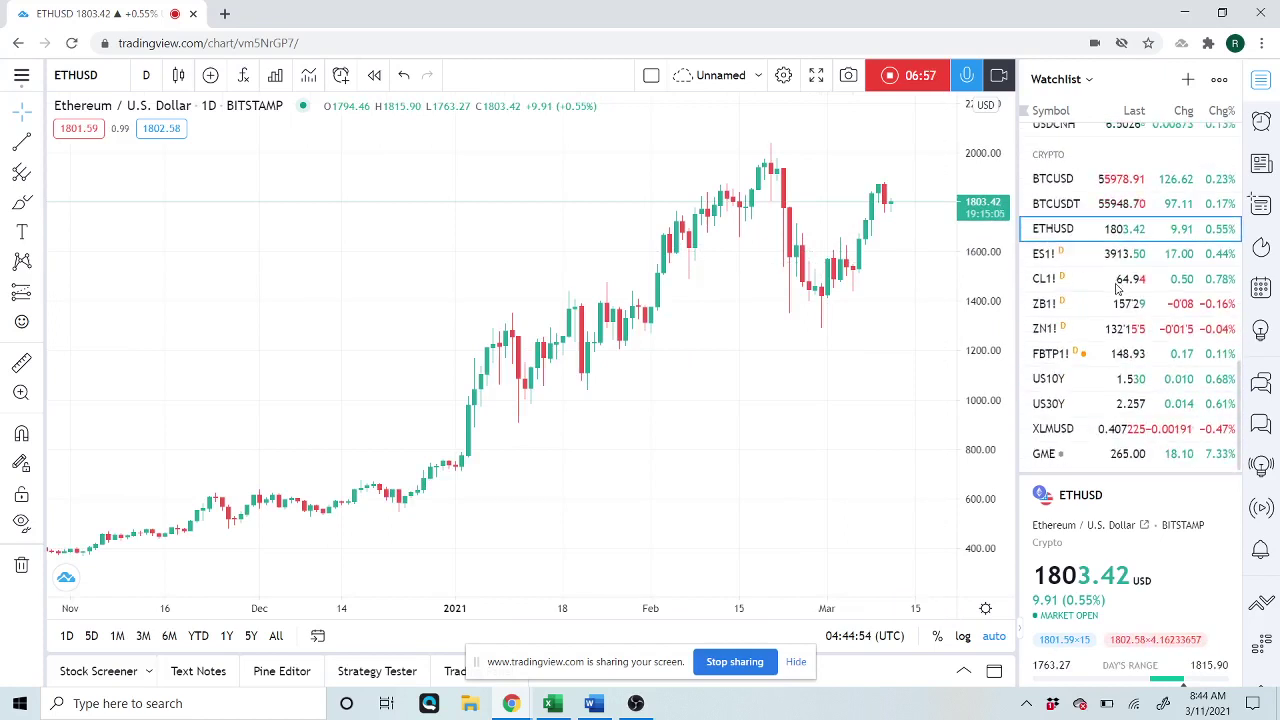
Show the GME daily chart from the bottom of the Watchlist and zoom it.
click(1046, 454)
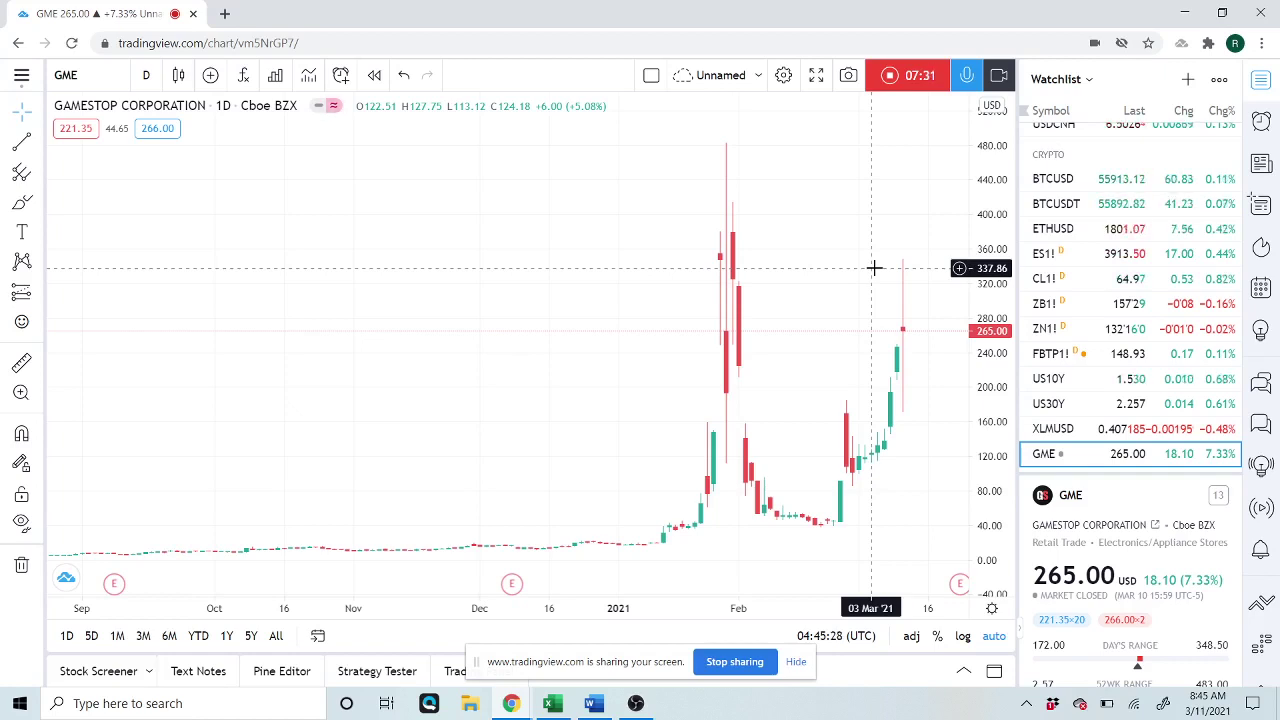
scroll(836, 338, down, 2)
scroll(836, 338, up, 2)
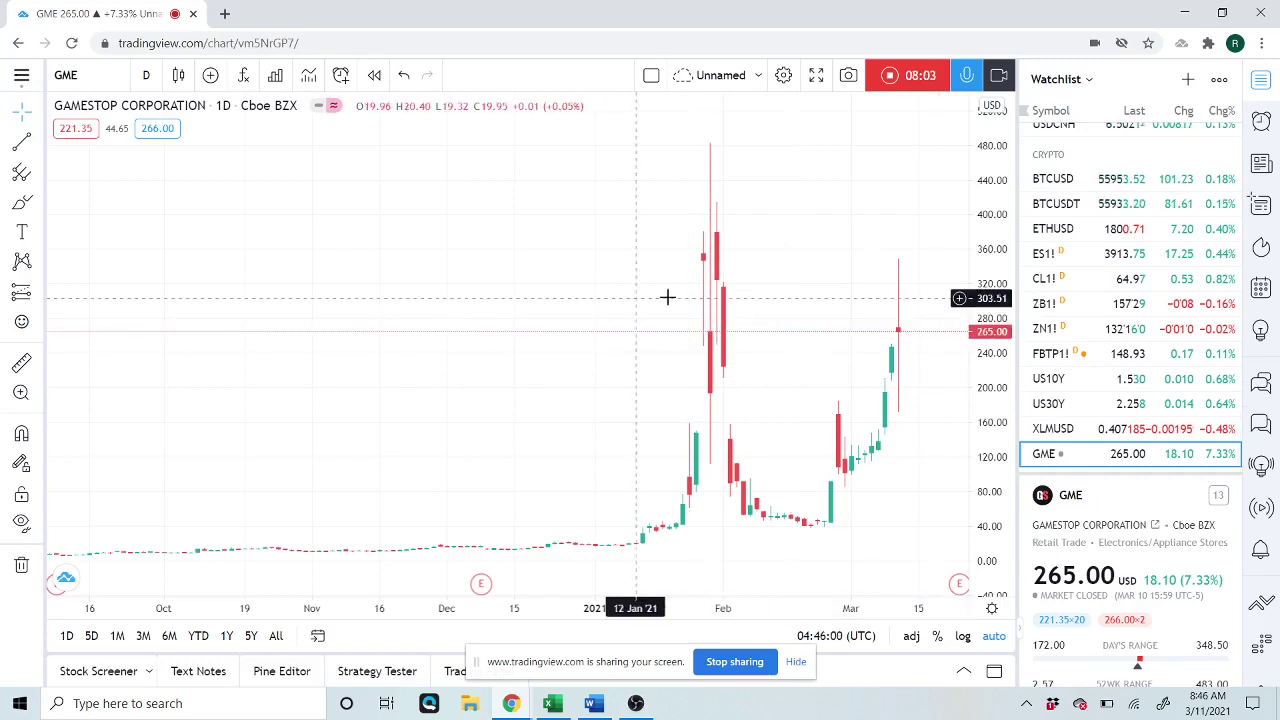
Scroll up and down through the Watchlist to review its symbols.
scroll(1072, 320, up, 5)
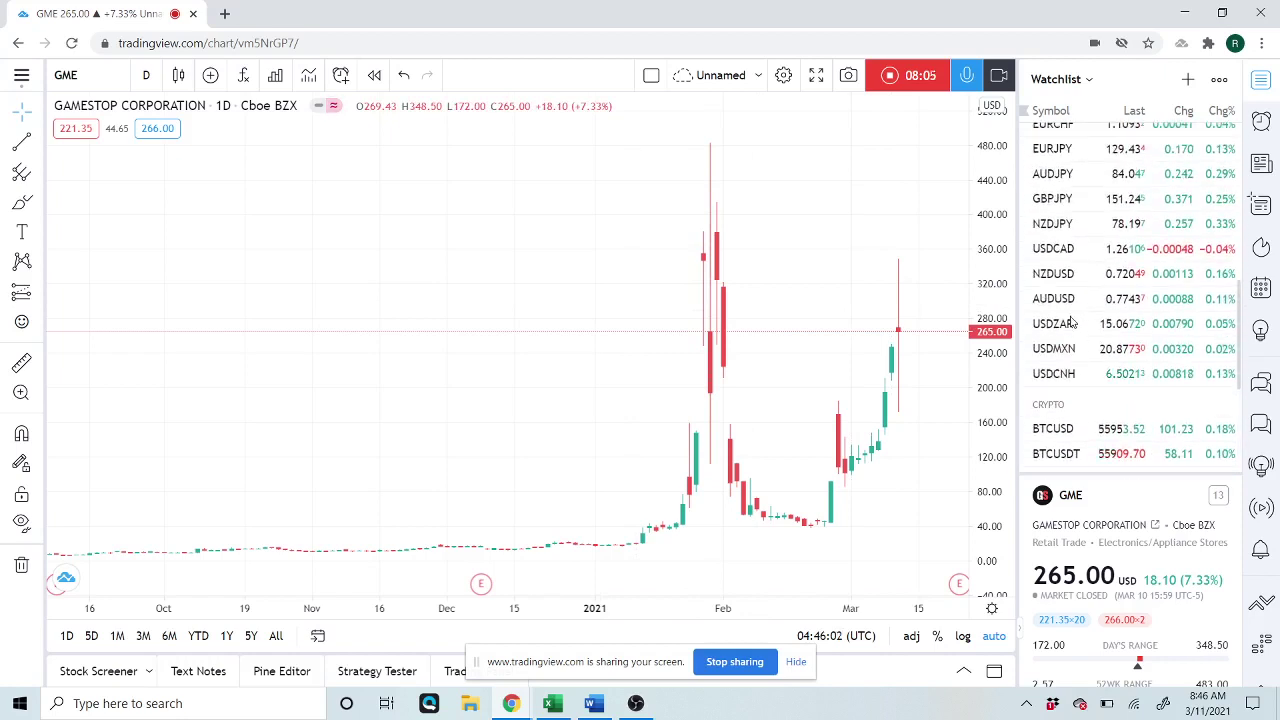
scroll(1072, 320, up, 5)
scroll(1072, 322, down, 3)
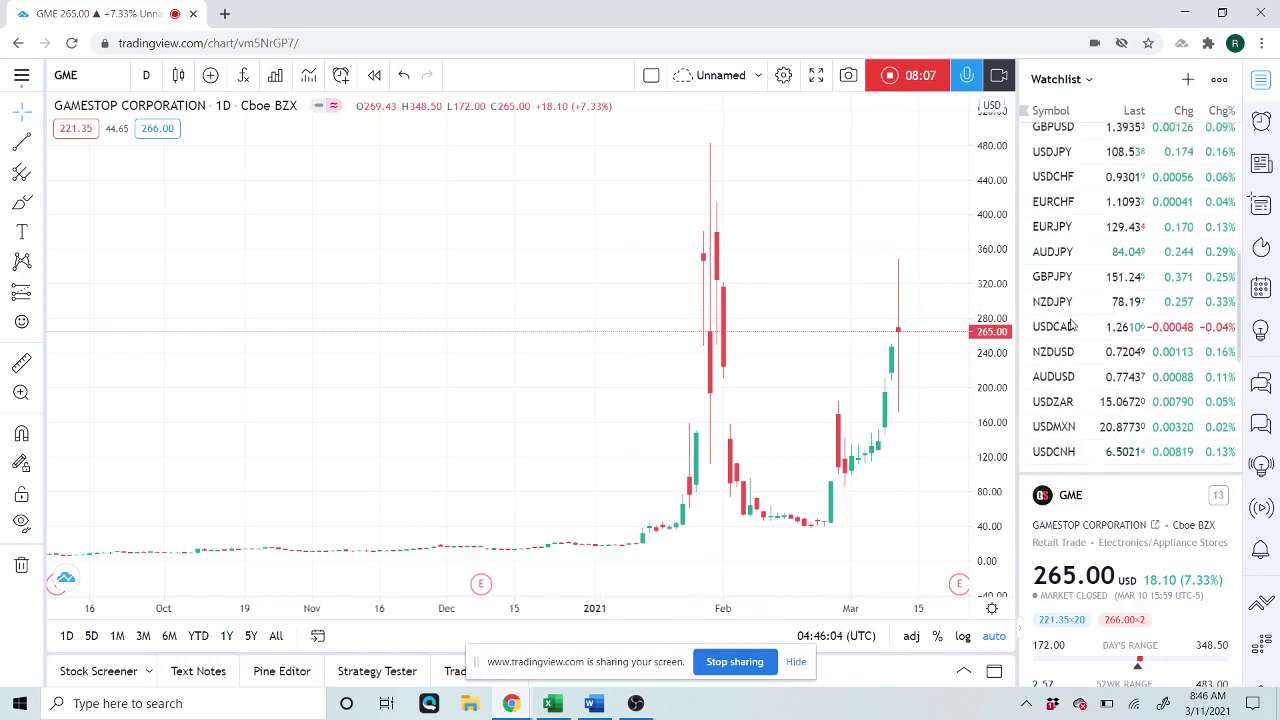
scroll(1072, 322, down, 3)
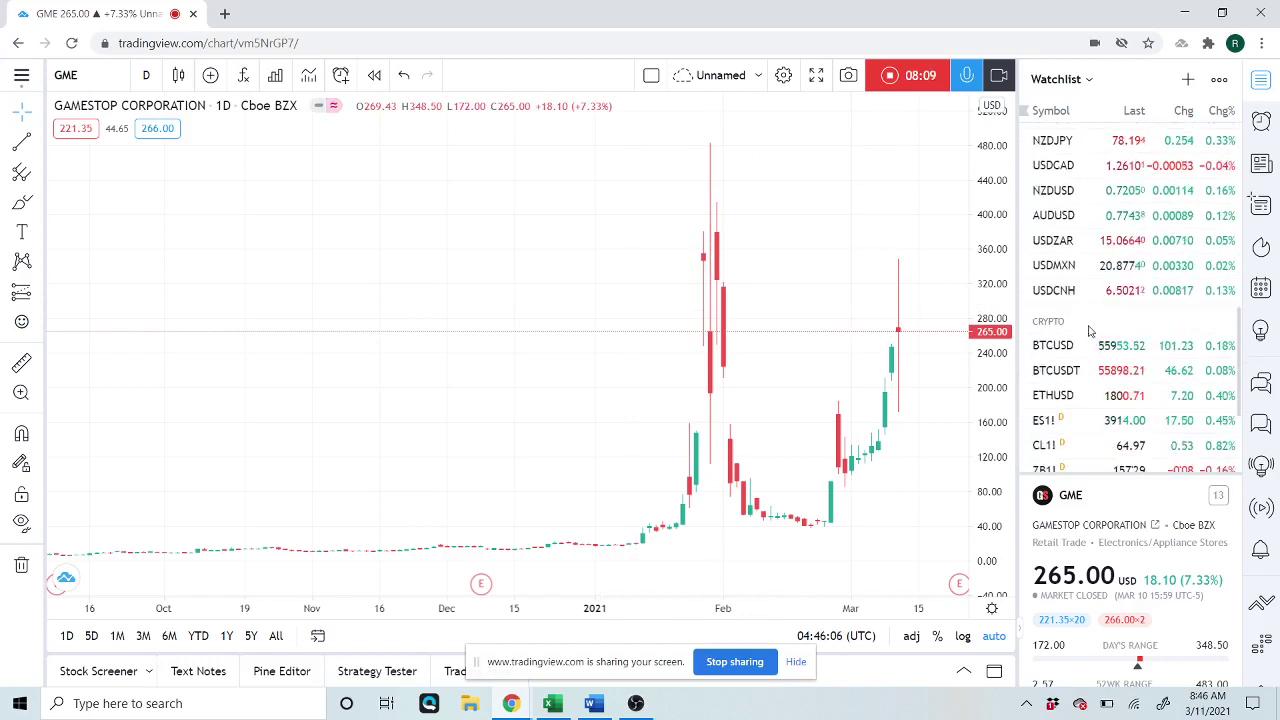
scroll(1090, 335, up, 3)
scroll(1100, 346, up, 1)
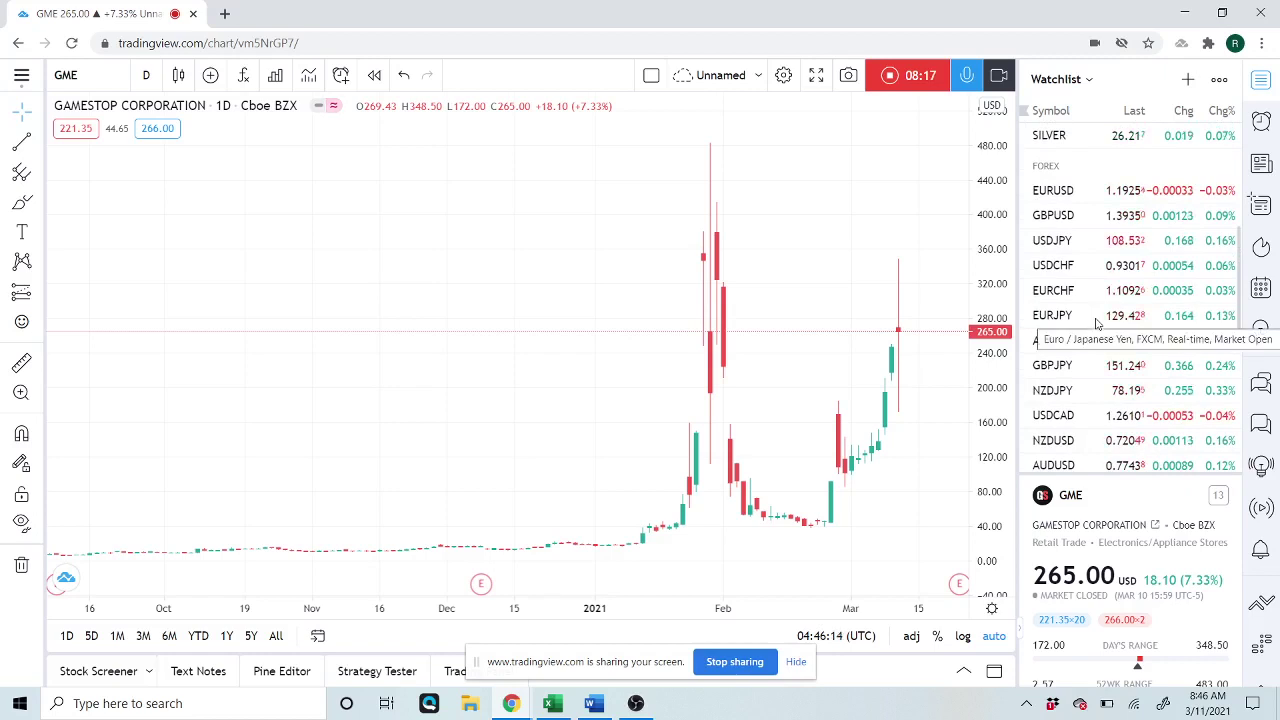
scroll(1094, 322, down, 1)
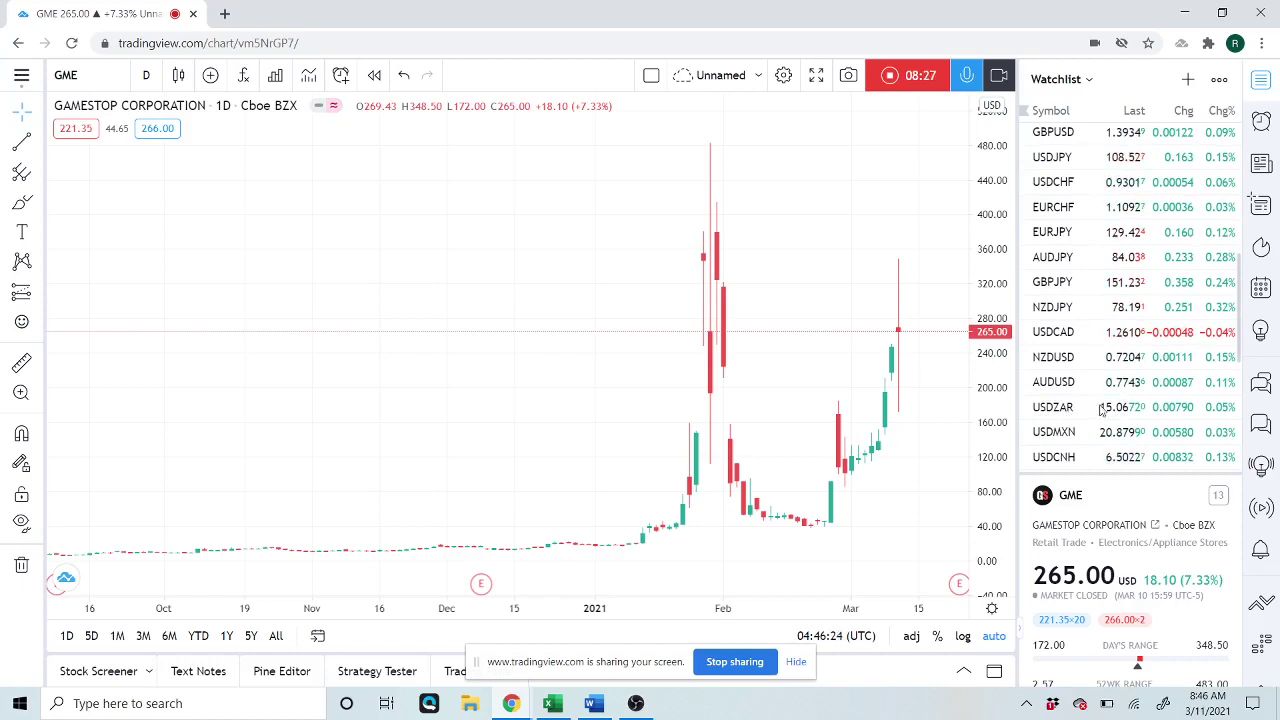
scroll(1085, 398, up, 1)
scroll(1085, 398, up, 3)
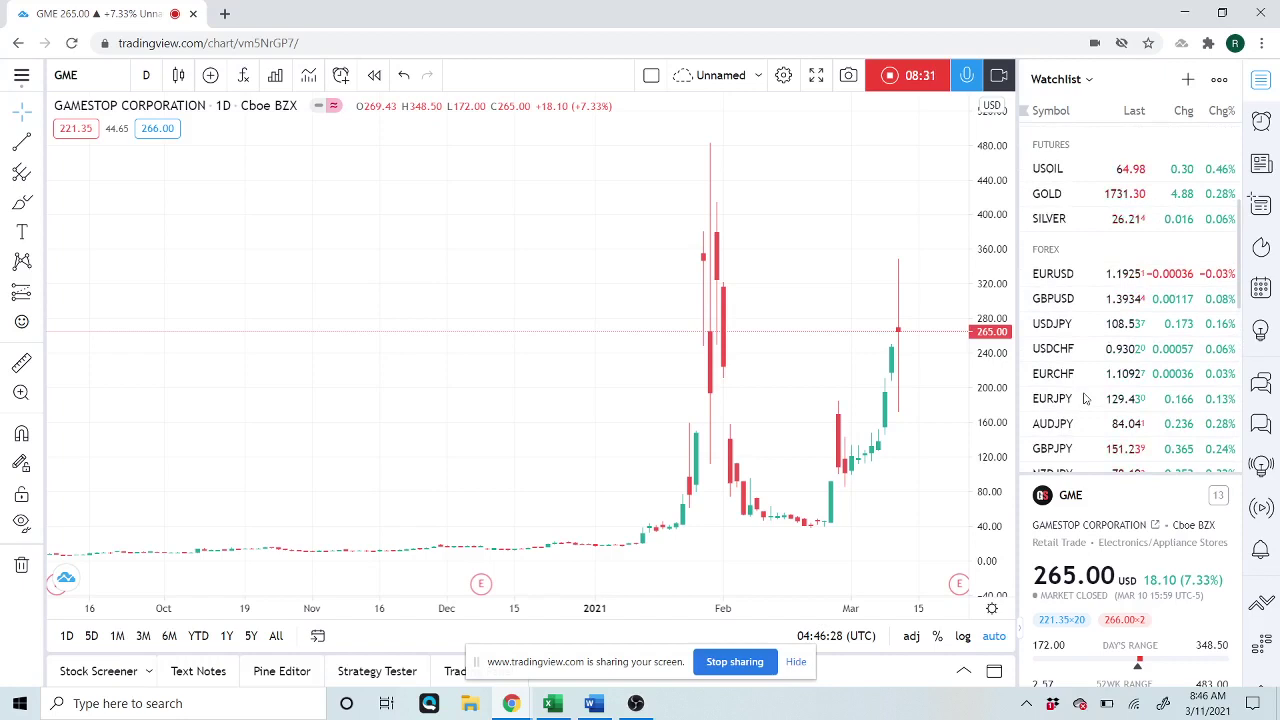
Stop the in-browser screen recording and open the finished clip's preview.
scroll(1085, 398, down, 6)
scroll(1085, 400, up, 5)
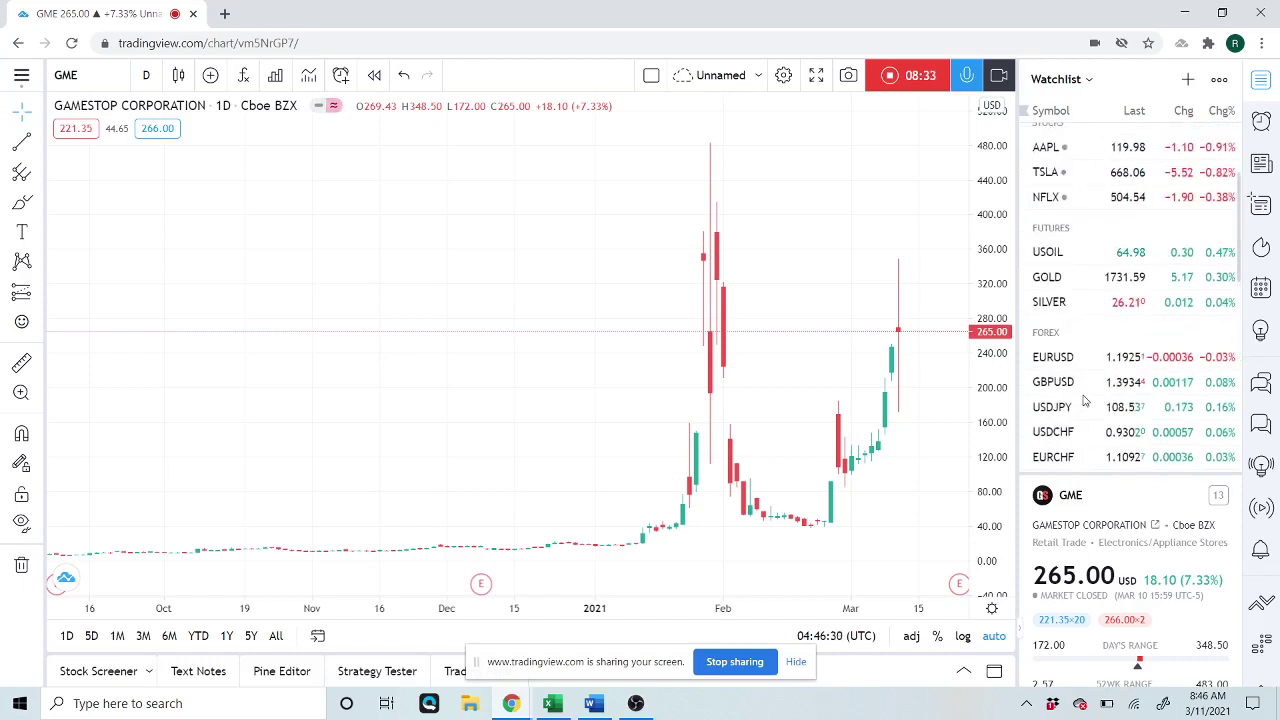
scroll(1085, 400, down, 5)
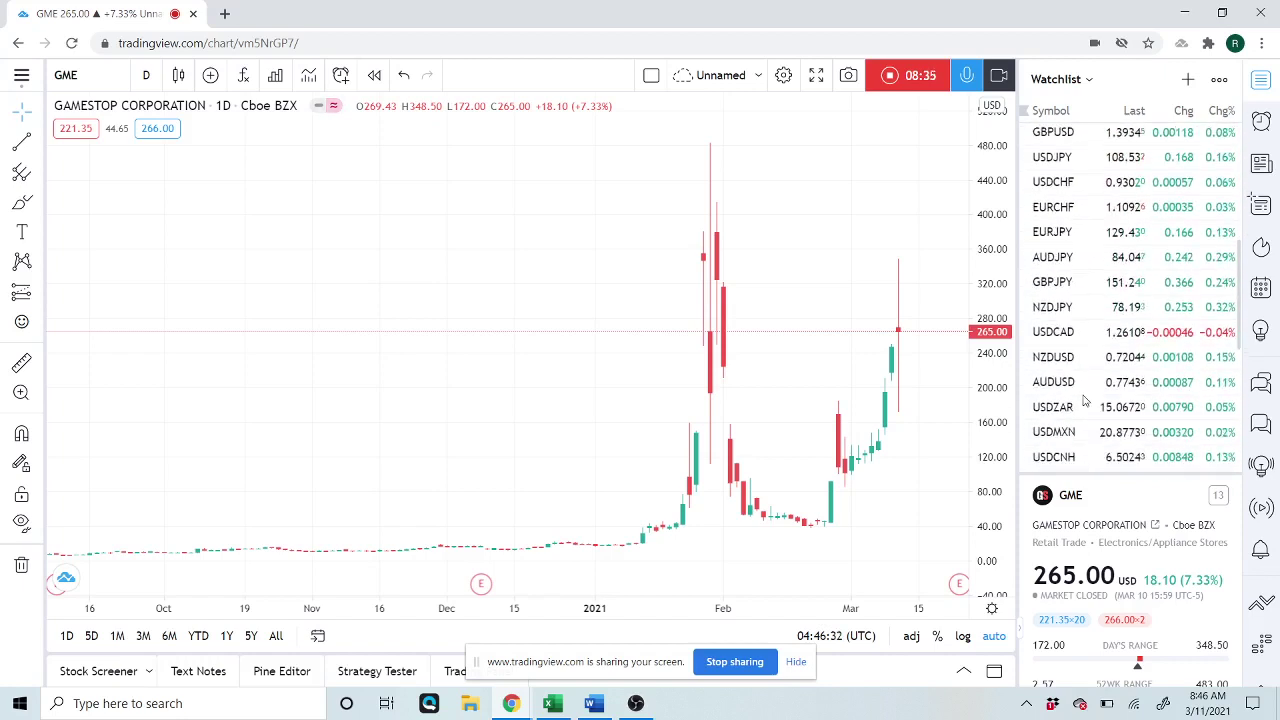
scroll(1085, 400, down, 5)
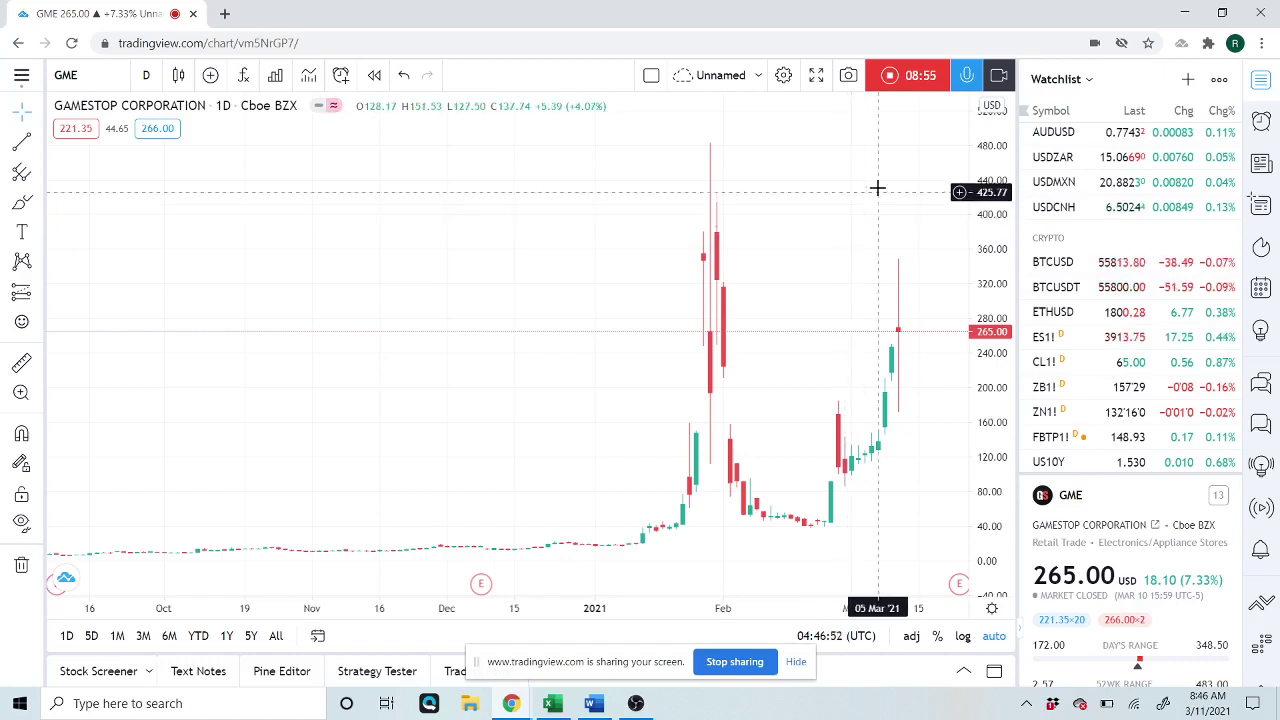
click(890, 75)
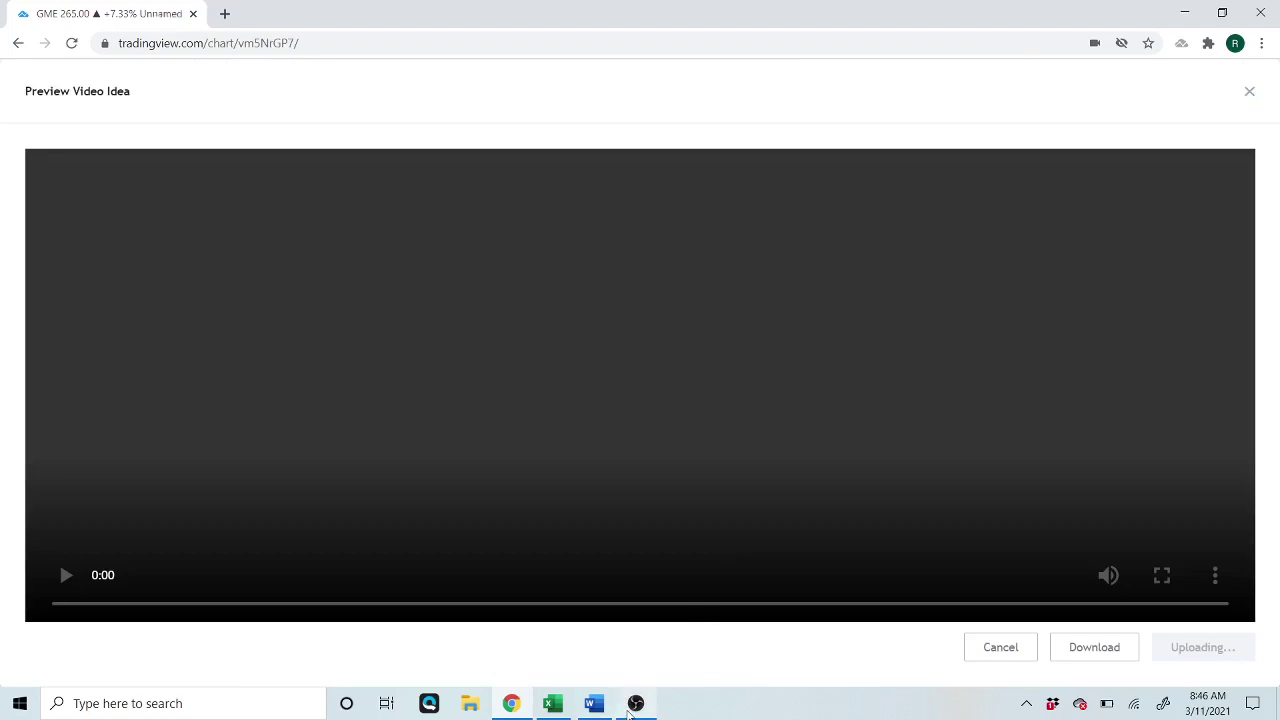
click(635, 703)
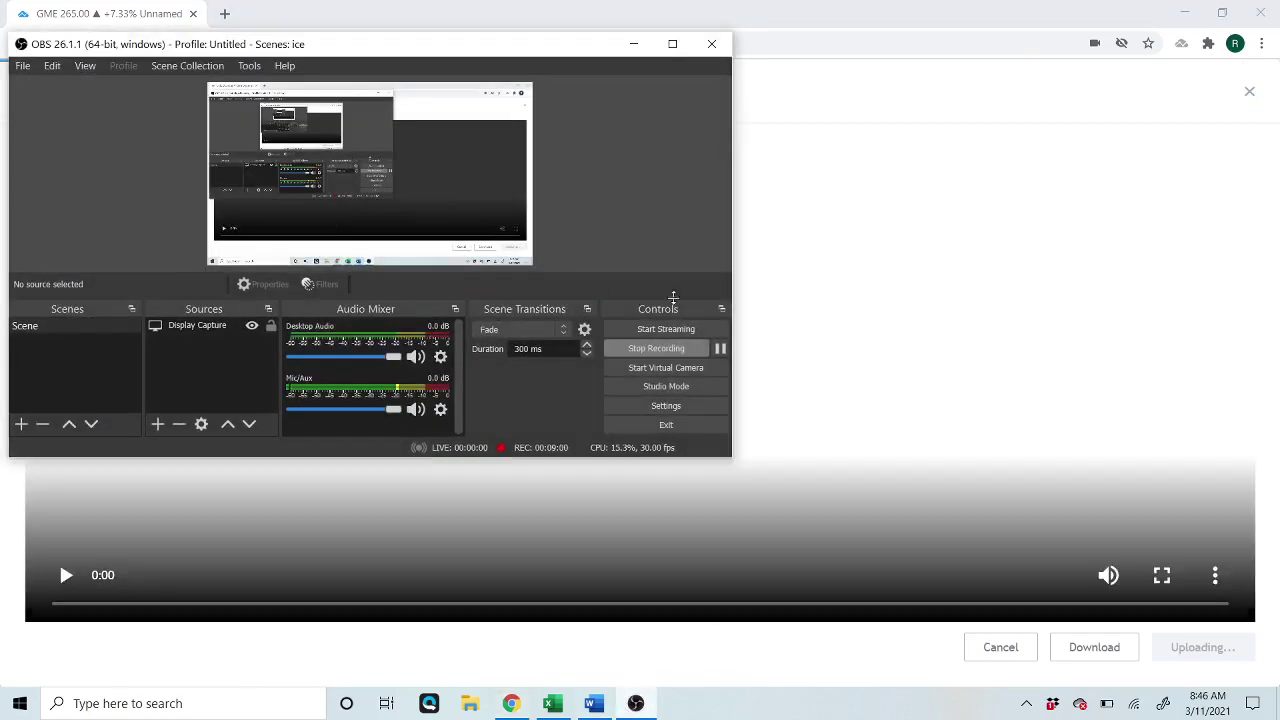